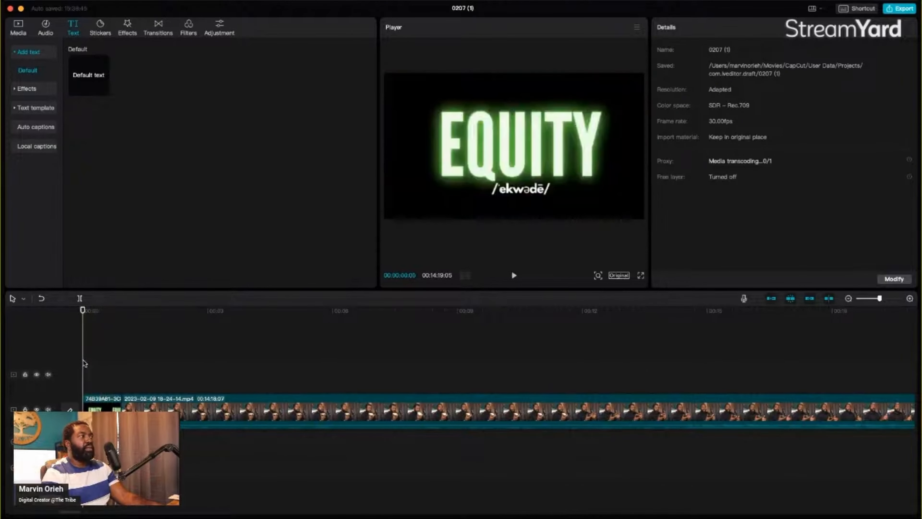
click(356, 363)
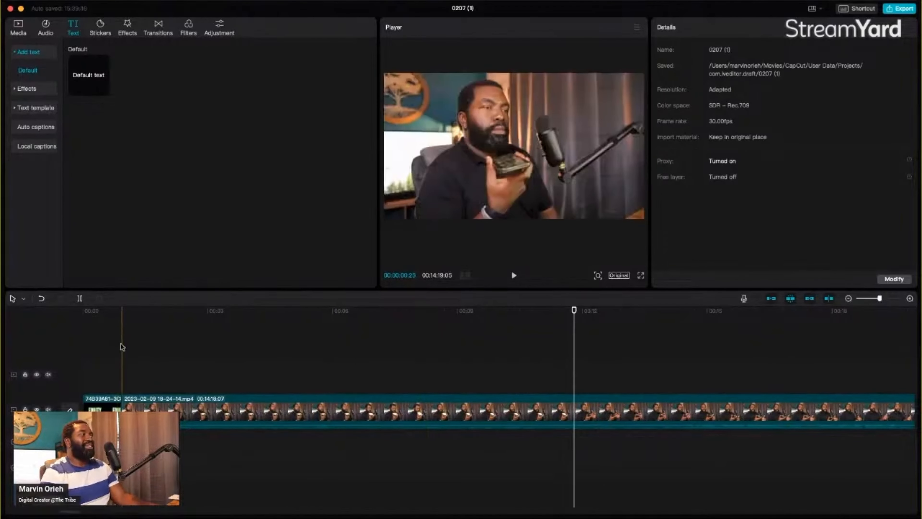
click(121, 345)
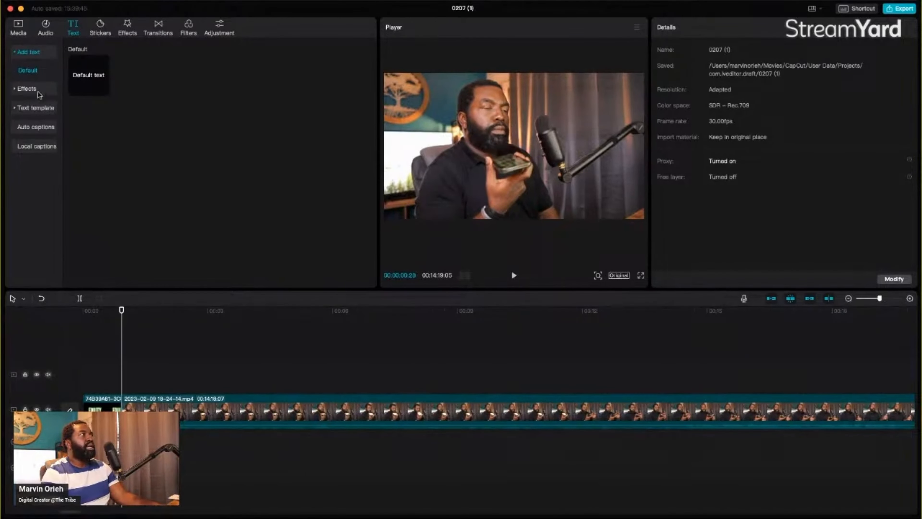
click(27, 89)
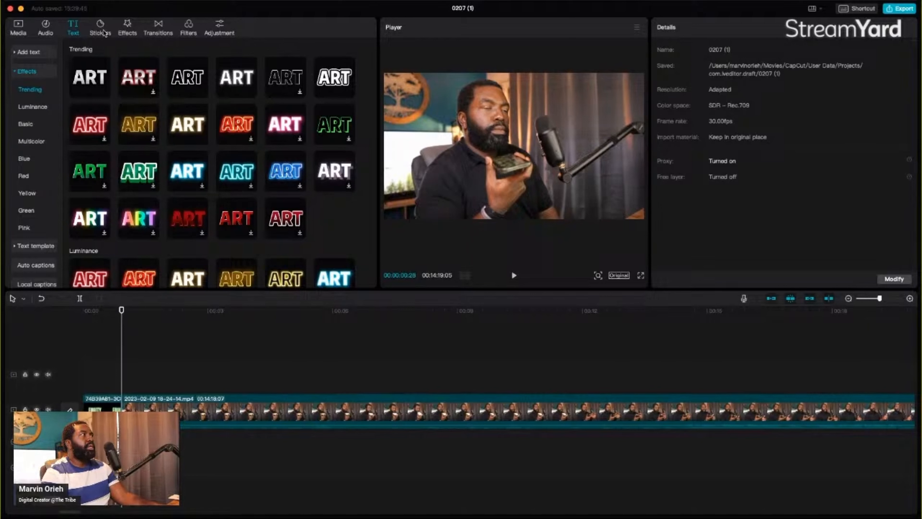
click(45, 247)
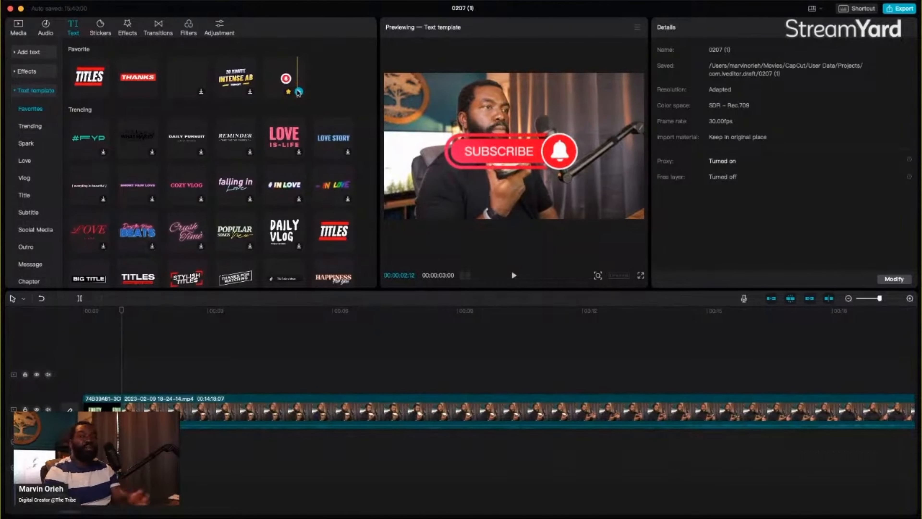
click(299, 93)
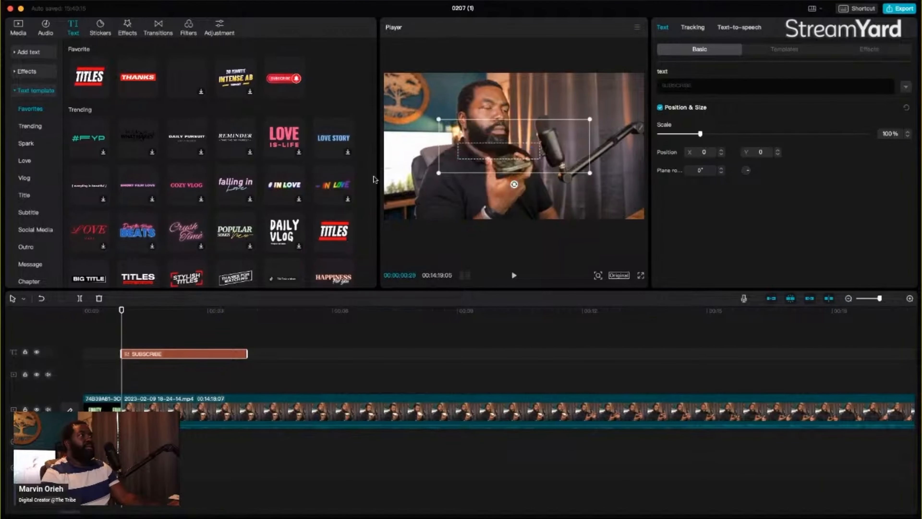
Step: Move the SUBSCRIBE graphic to the lower-left area of the frame at about X -868, Y -683, and select it at 00:00:02:04
click(216, 354)
drag(531, 144, 473, 191)
click(367, 323)
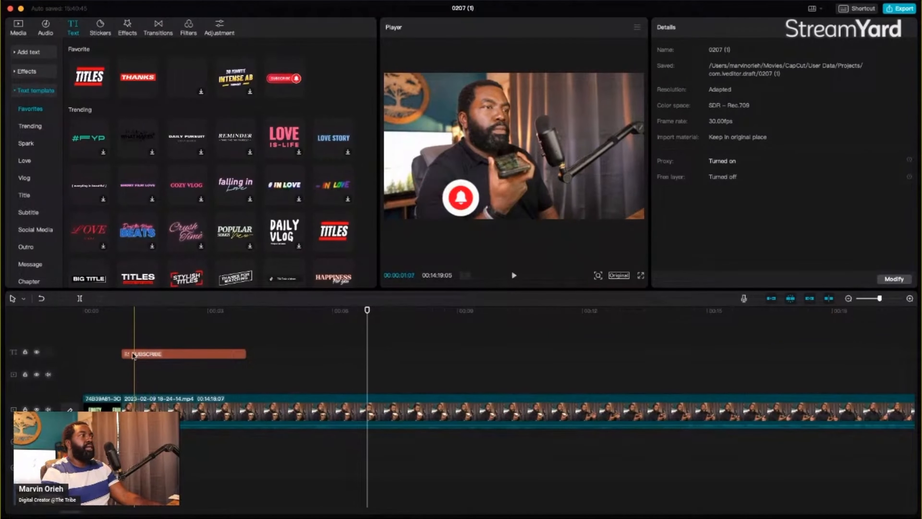
click(172, 363)
click(173, 356)
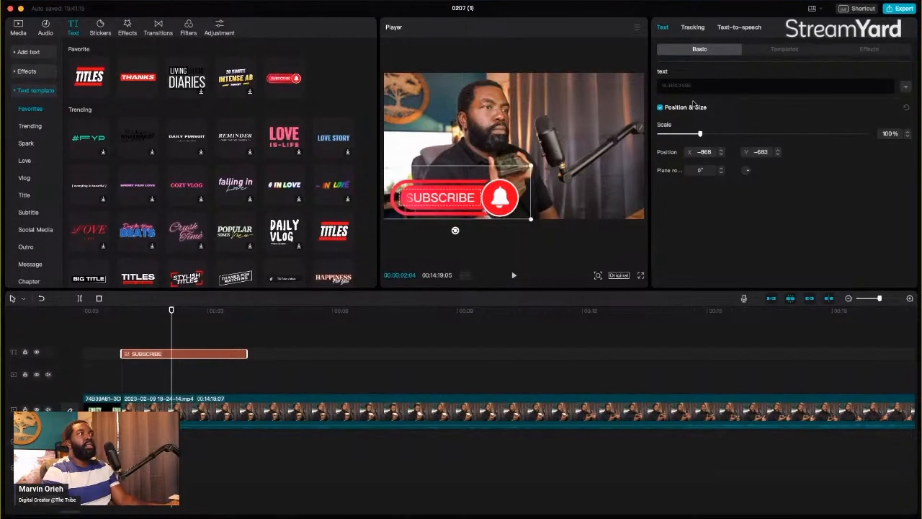
Step: Try adding "to me" after SUBSCRIBE in the template text, and delete the added words
click(707, 89)
text(to me)
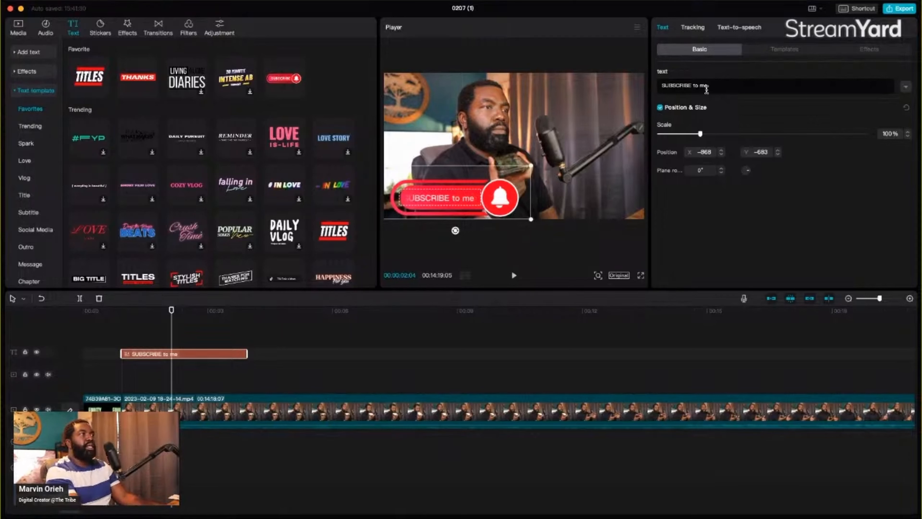
key(BackSpace)
key(BackSpace)
key(BackSpace)
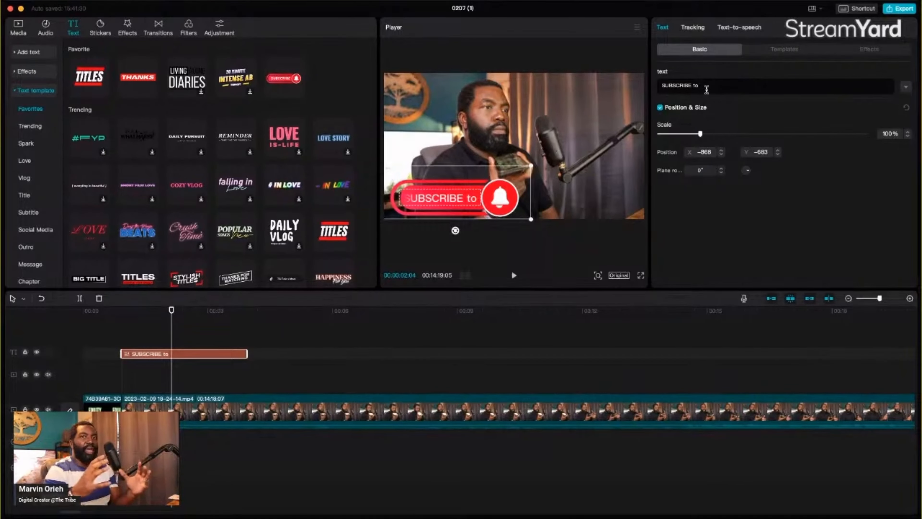
key(BackSpace)
key(BackSpace)
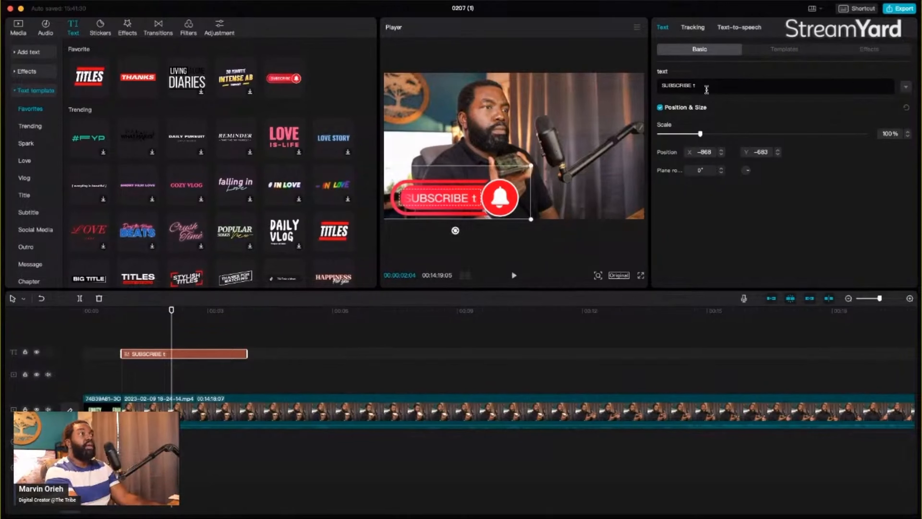
key(BackSpace)
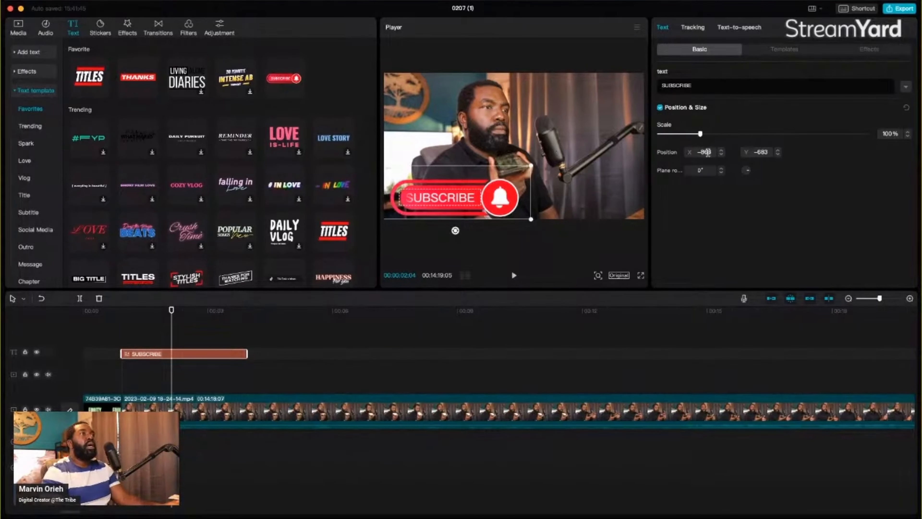
Step: Scale the SUBSCRIBE graphic to 73% and move it closer to the frame's lower-left corner, at about X -1156, Y -740
drag(701, 135, 690, 135)
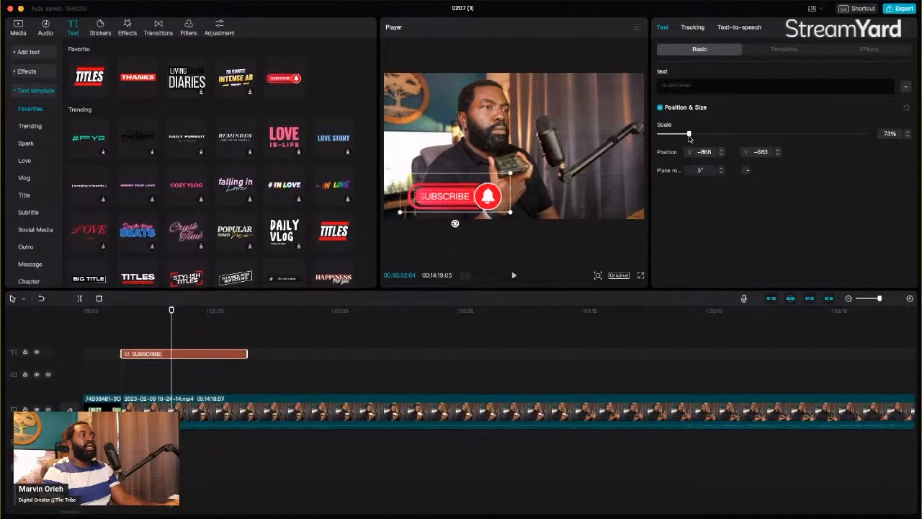
drag(455, 178, 439, 191)
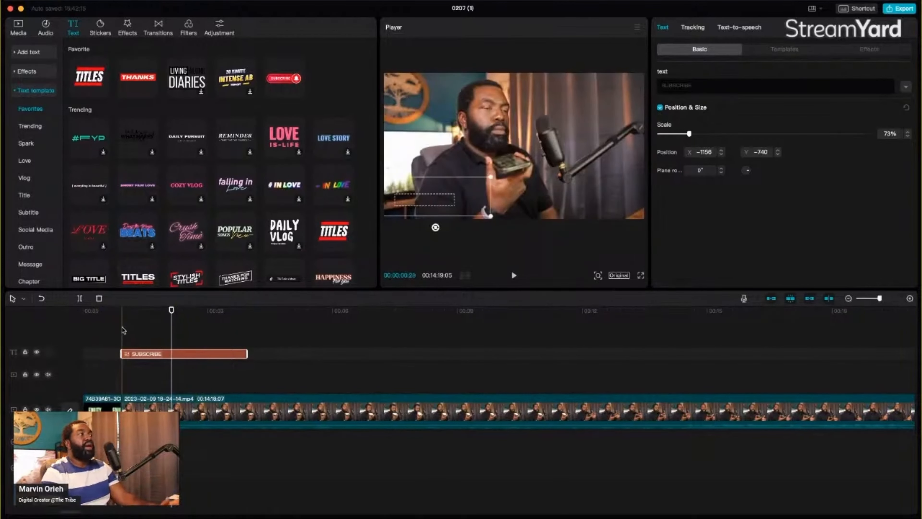
Step: Return the playhead to the start of the SUBSCRIBE graphic and search the sound effects for "bell"
click(122, 329)
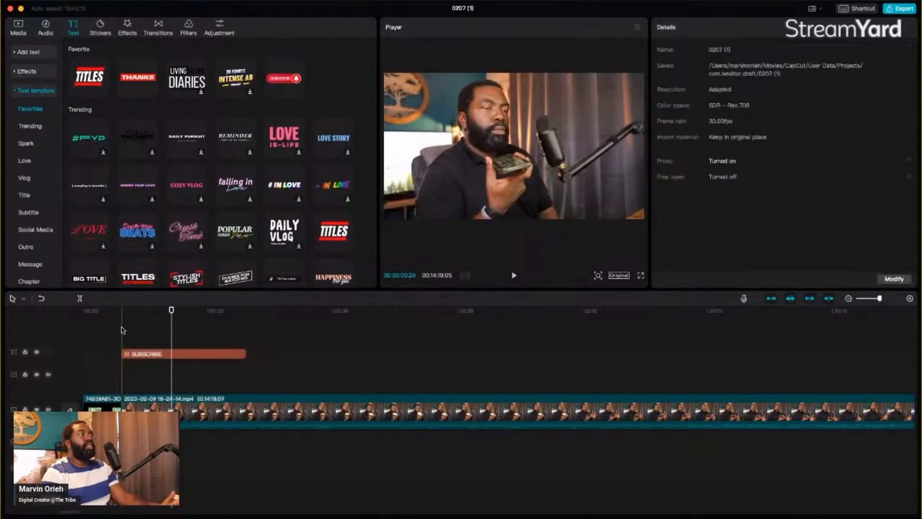
click(47, 26)
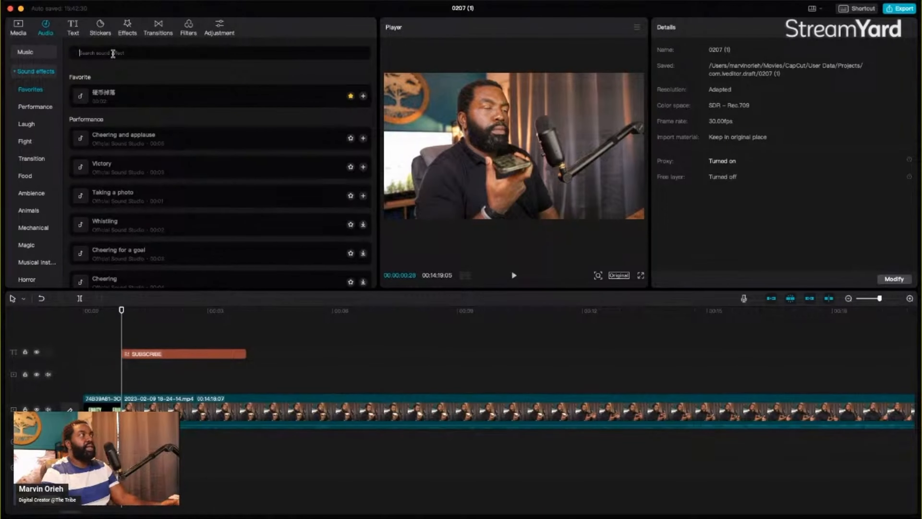
text(s)
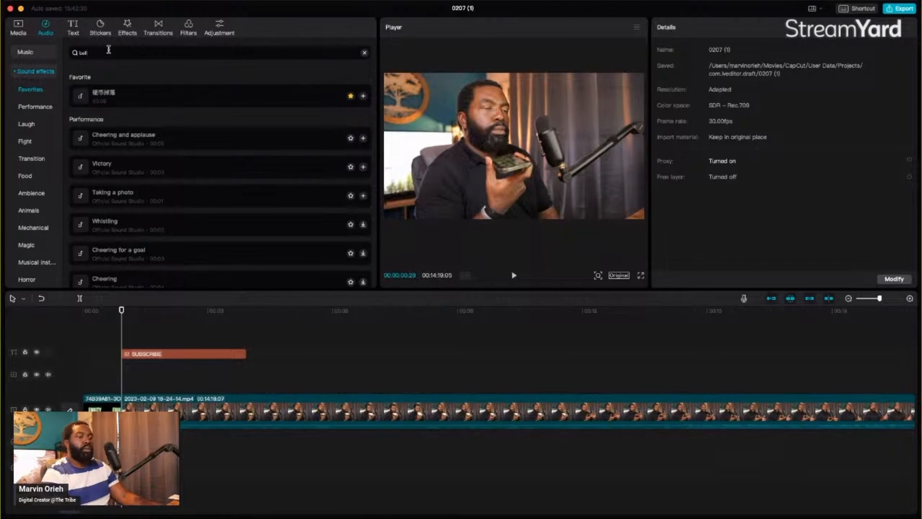
key(Return)
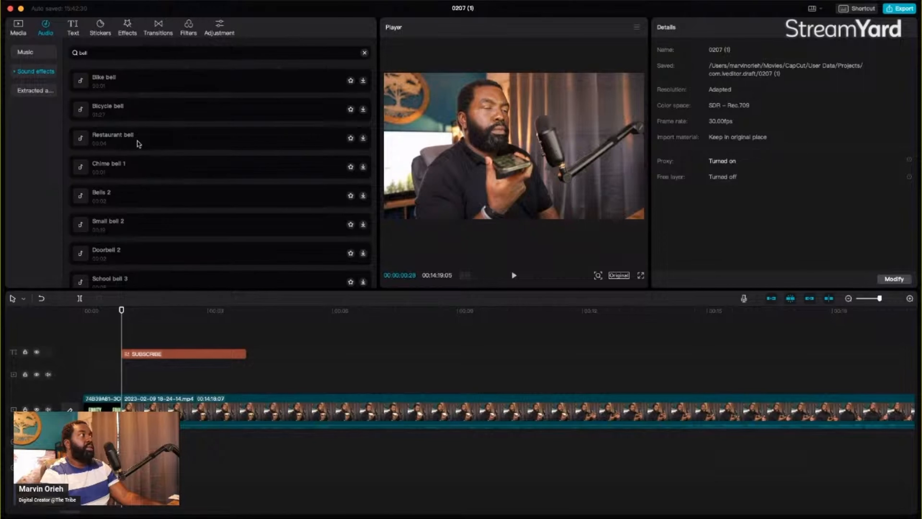
Step: Preview the Chime bell 1, Doorbell 2, School bell 3 and Bell sound effects and browse the other bell sounds
click(181, 173)
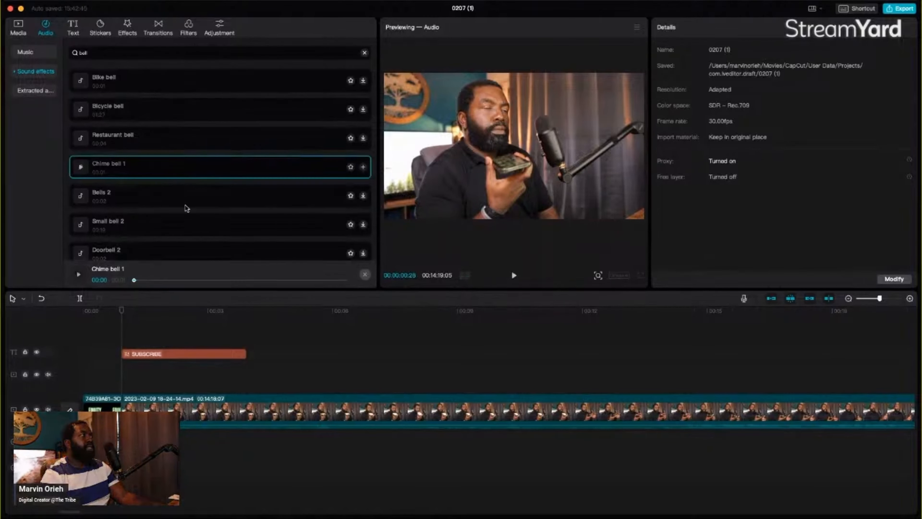
click(191, 256)
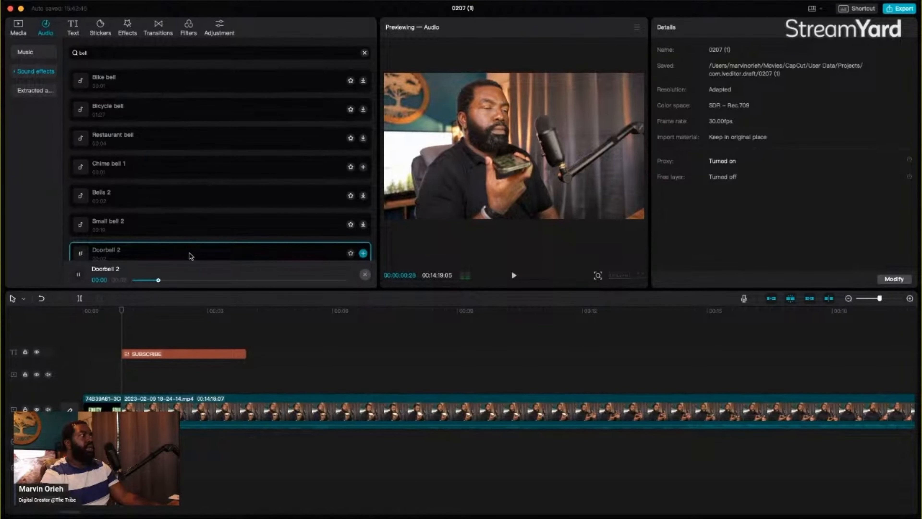
scroll(189, 247, down, 3)
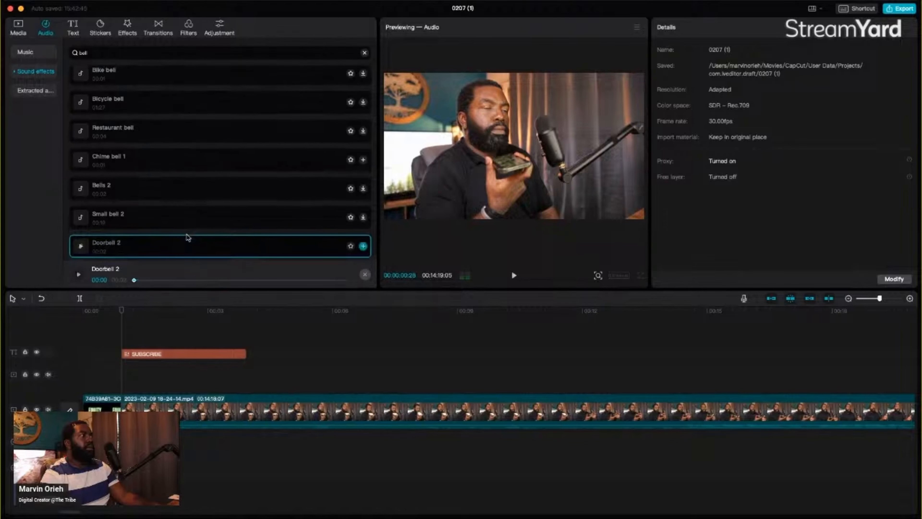
click(186, 240)
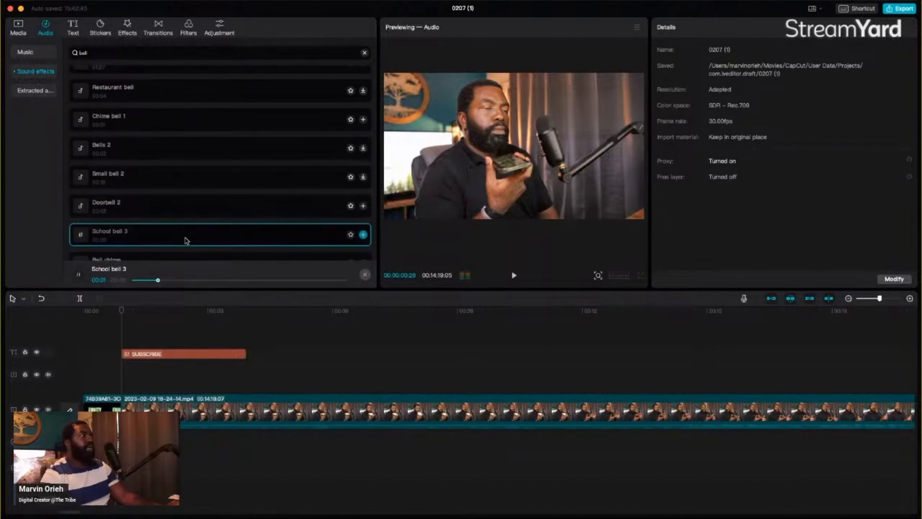
scroll(187, 241, down, 2)
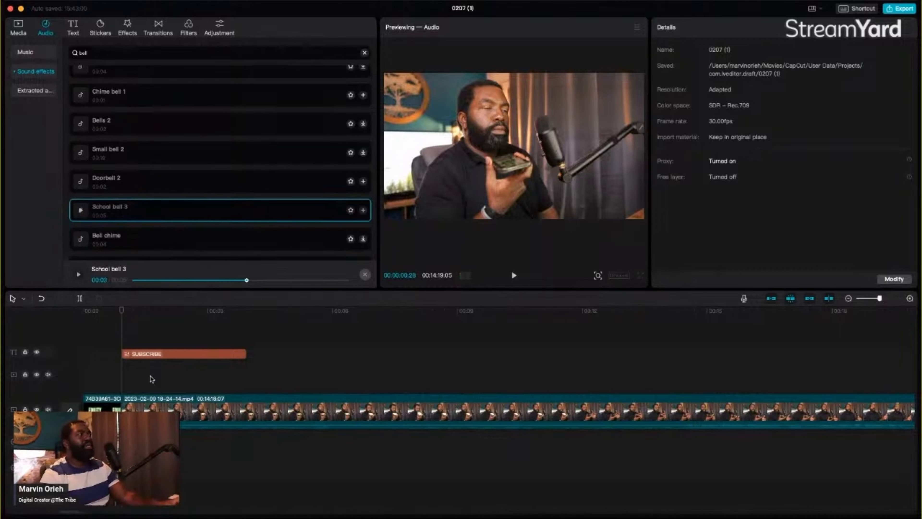
scroll(147, 231, down, 2)
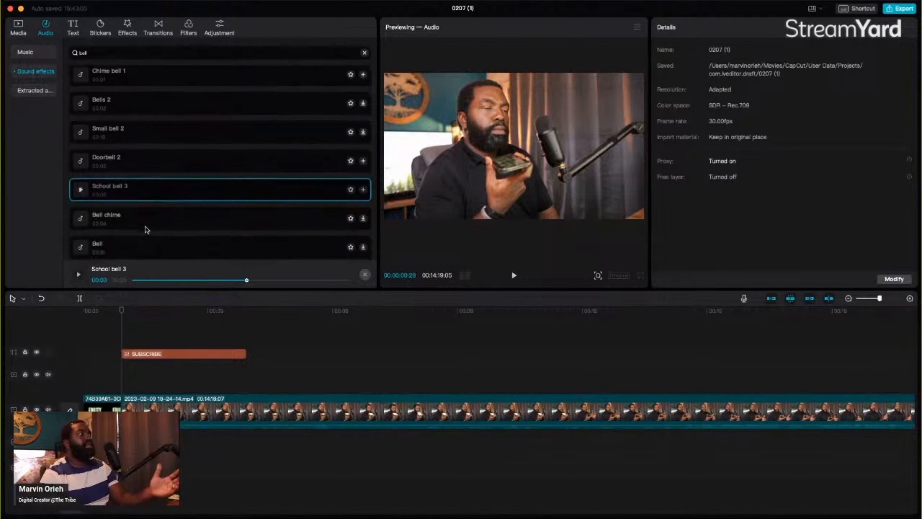
scroll(147, 230, down, 1)
click(189, 238)
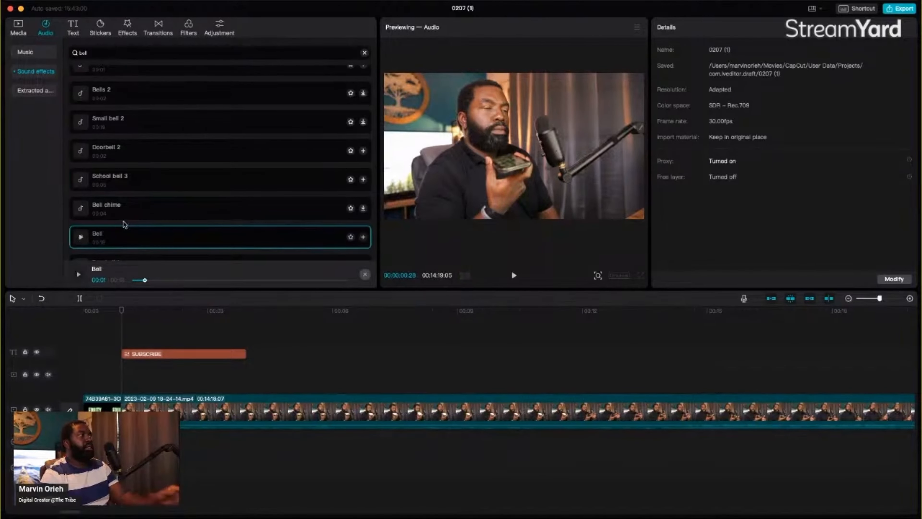
scroll(125, 224, down, 3)
scroll(125, 205, up, 1)
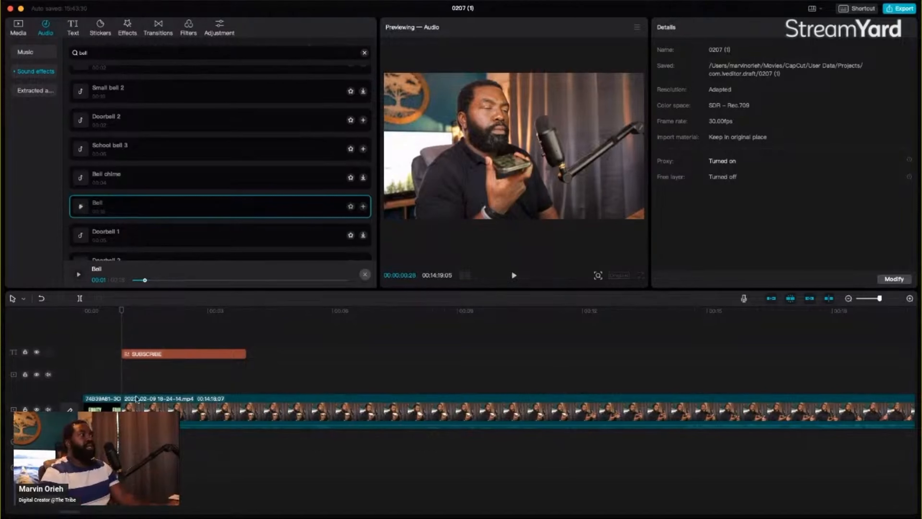
Step: Play the talking clip from its start, replay the passage around 16 seconds, and park the playhead at 00:00:16:14
click(124, 390)
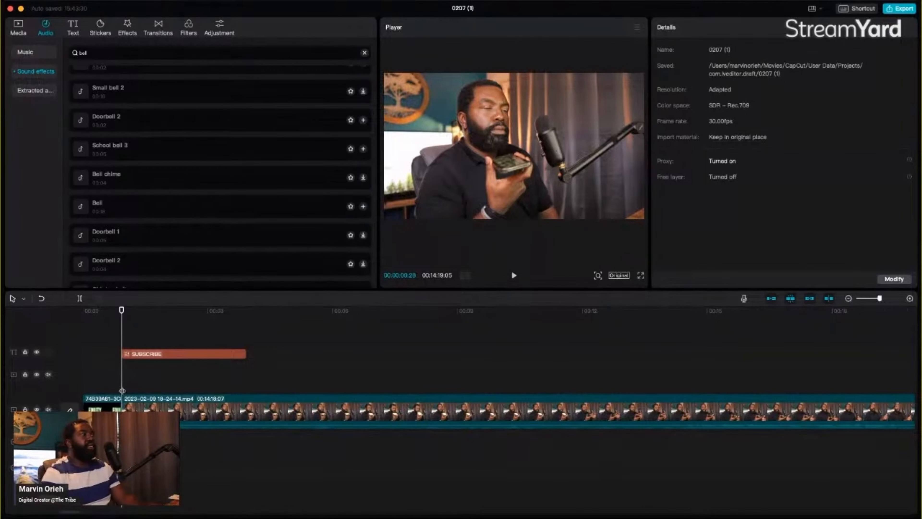
click(122, 392)
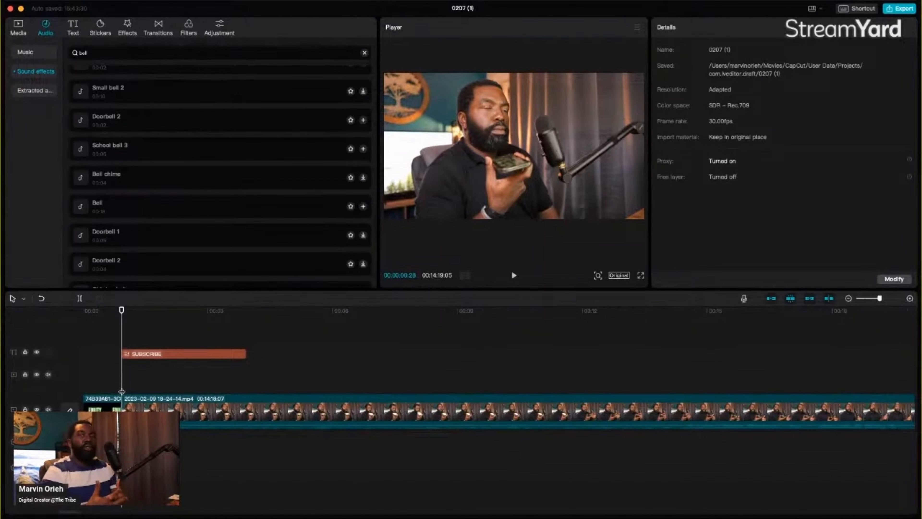
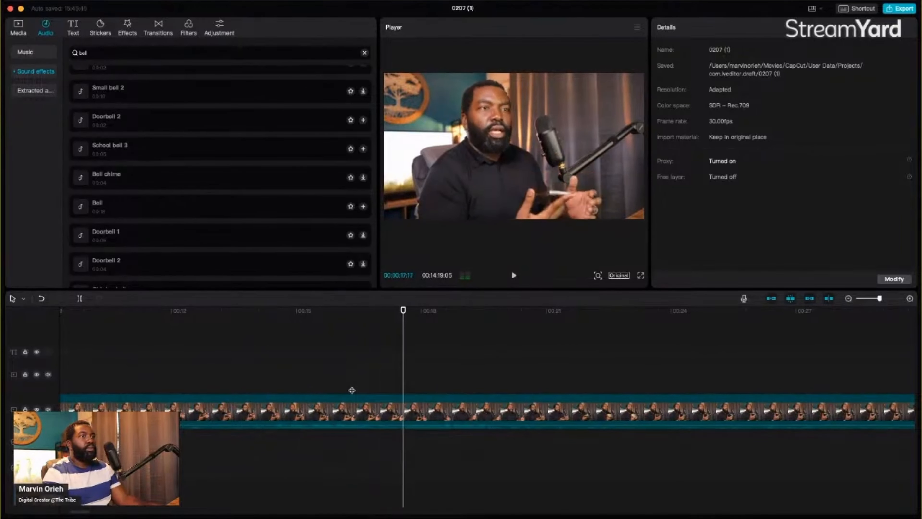
click(345, 387)
key(space)
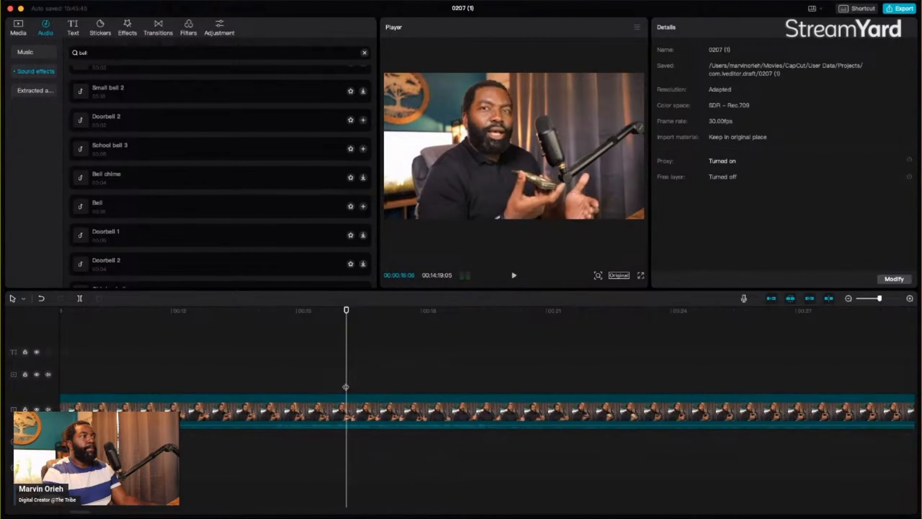
key(space)
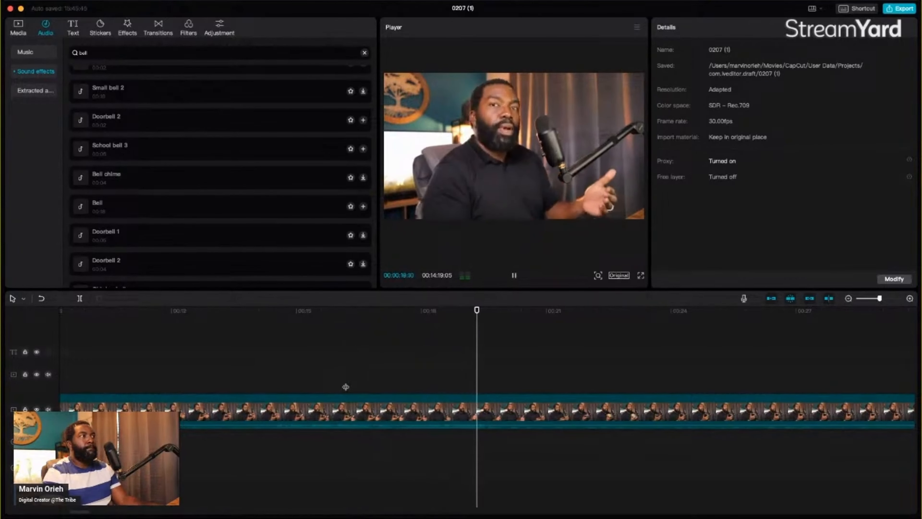
click(344, 386)
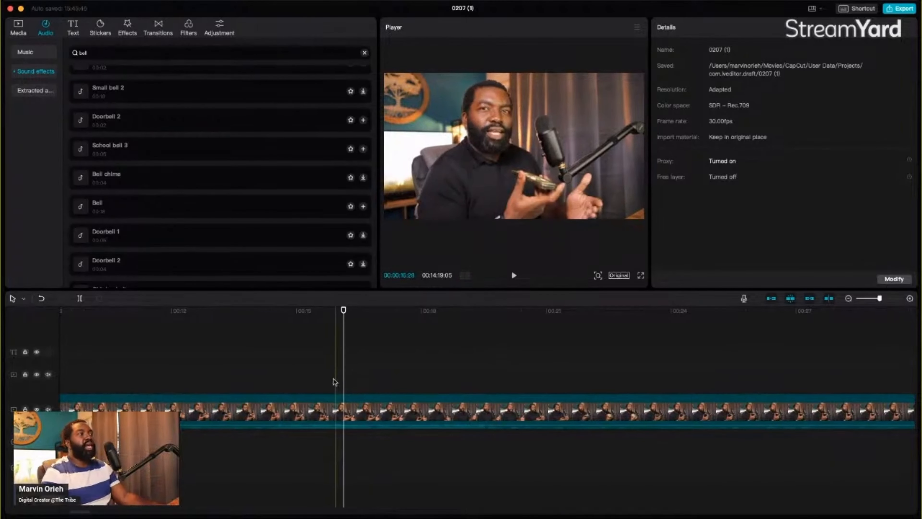
click(334, 383)
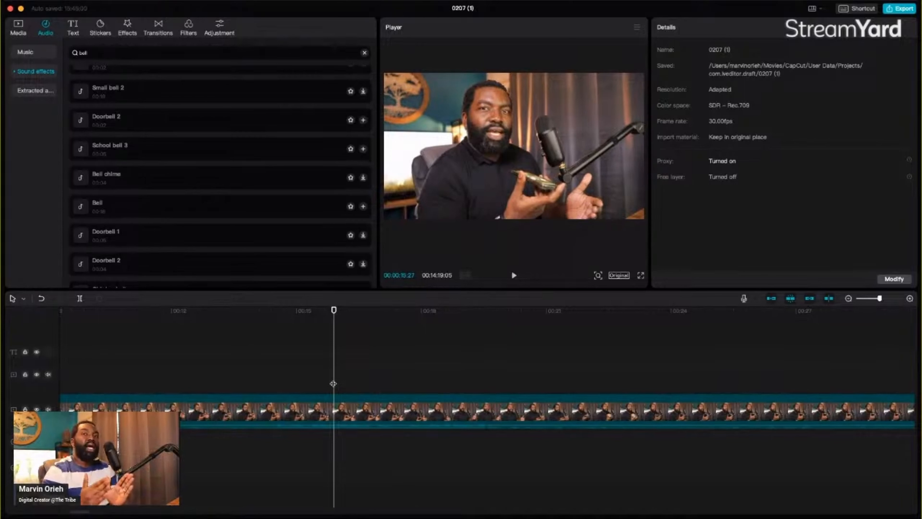
key(space)
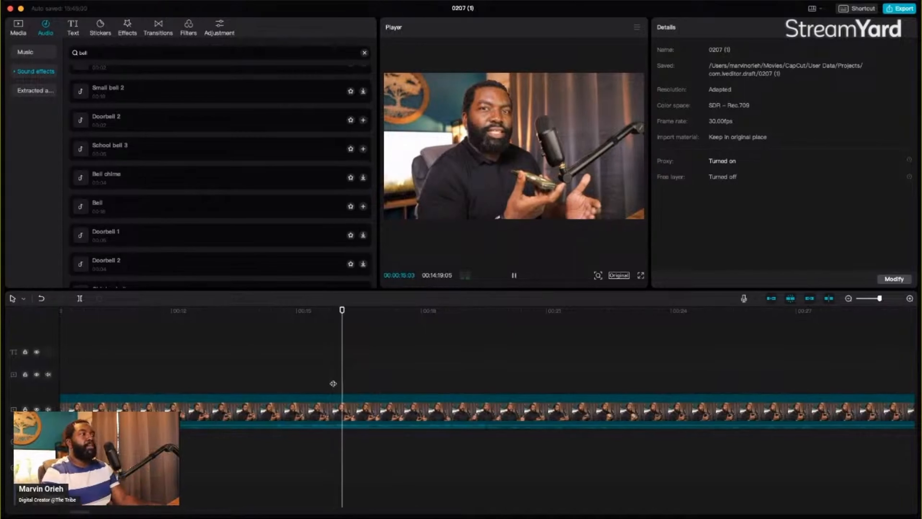
key(space)
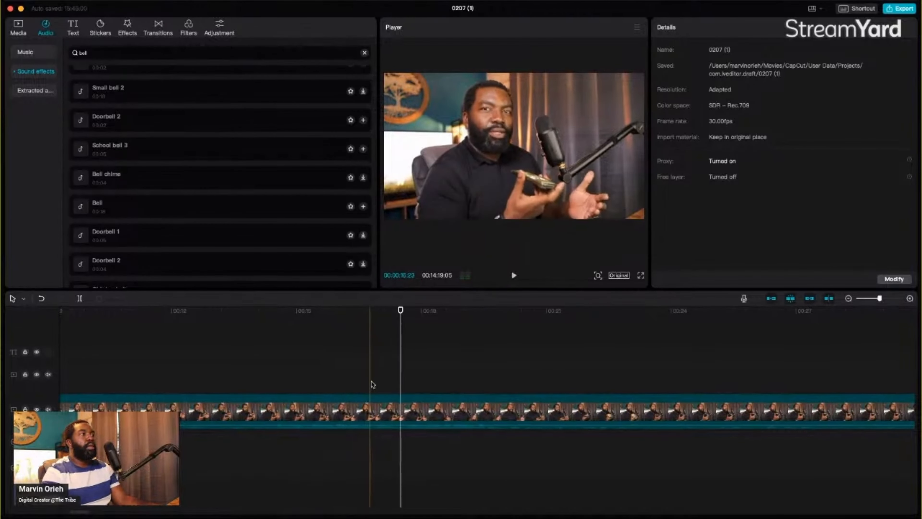
click(358, 377)
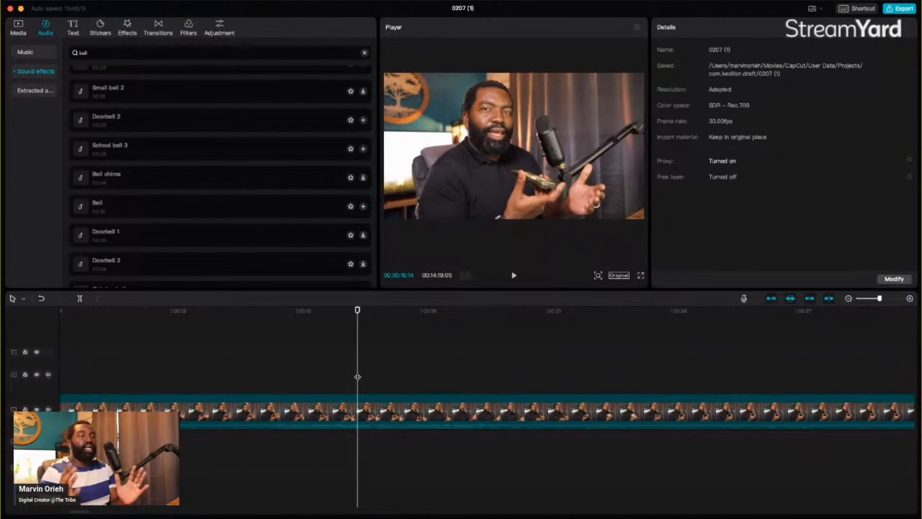
Step: Replay the talking clip from 00:00:16:00 and split it at about 00:00:16:22 and again at about 00:00:17:00
click(339, 372)
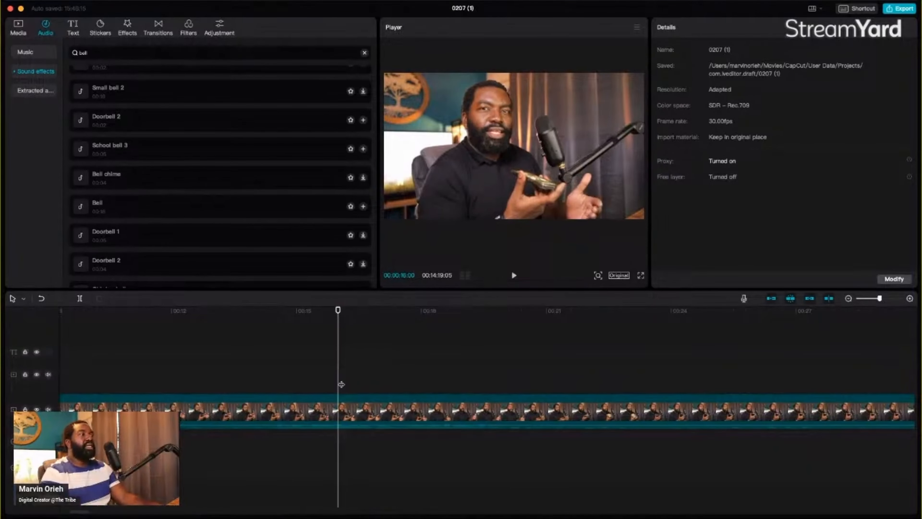
key(space)
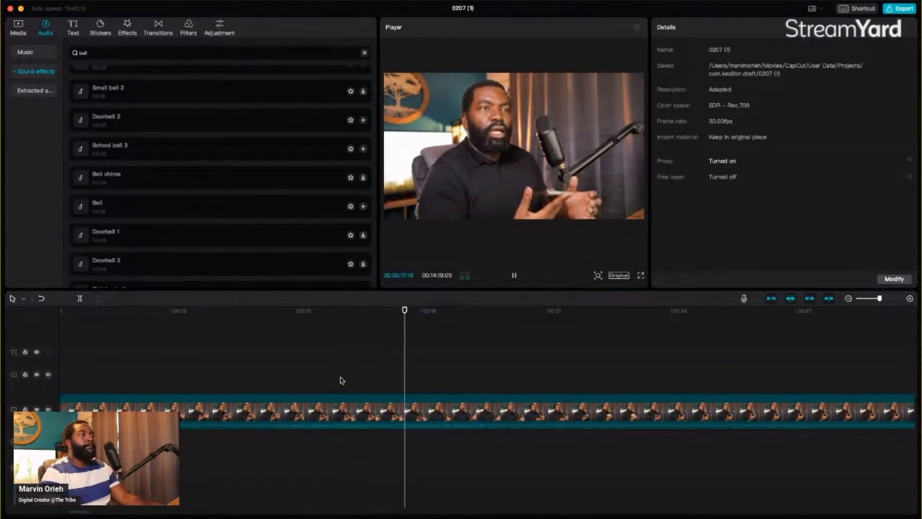
click(341, 382)
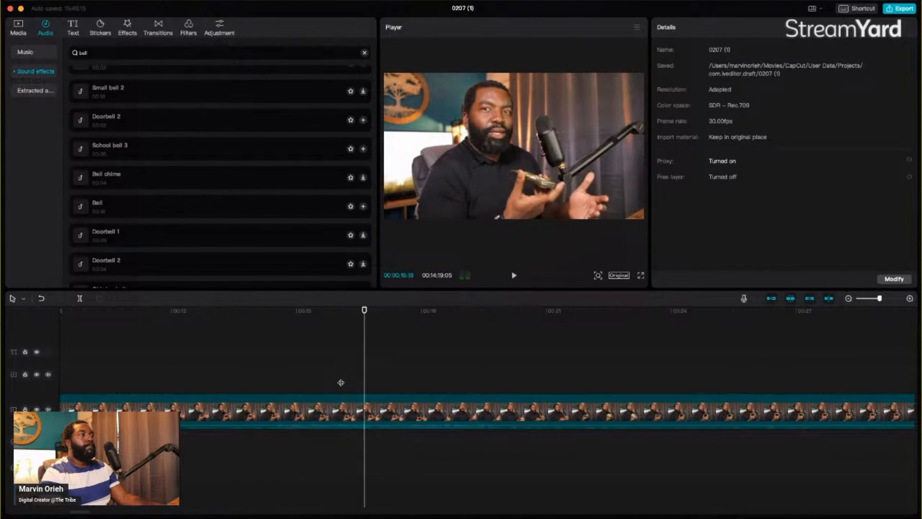
drag(341, 383, 369, 399)
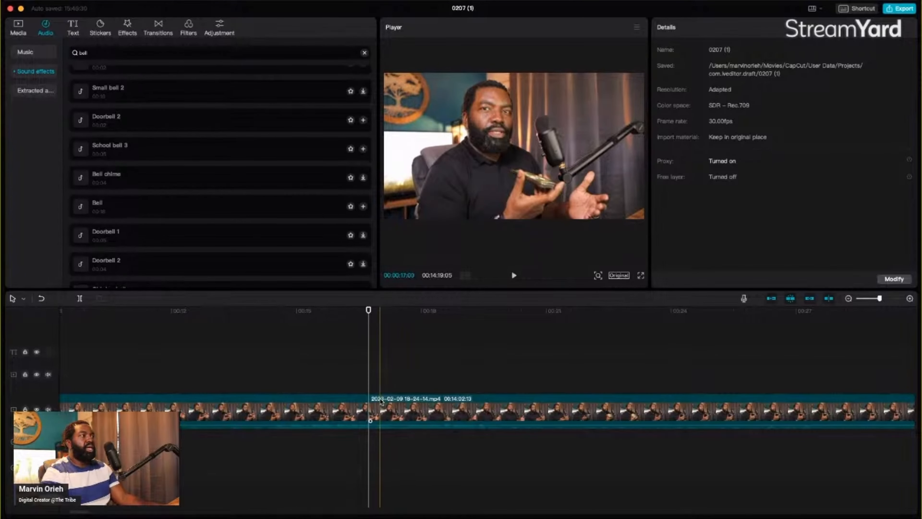
click(381, 401)
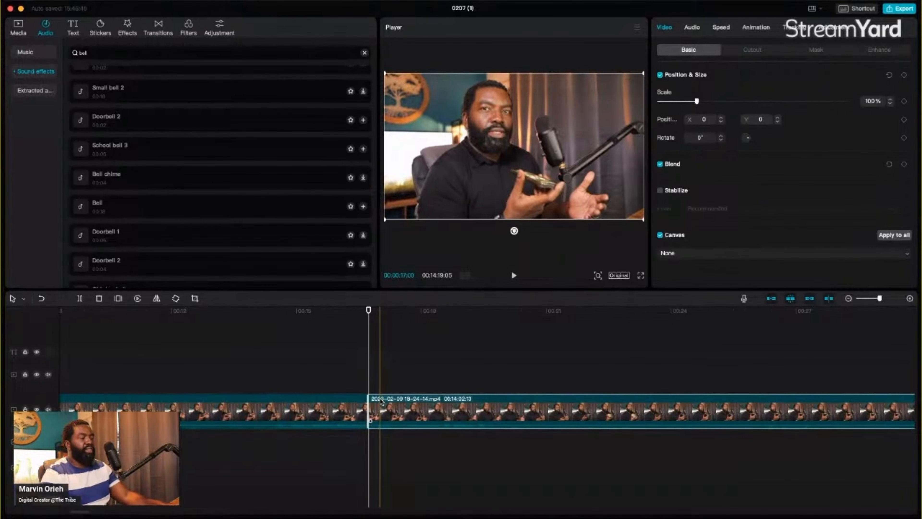
key(super+b)
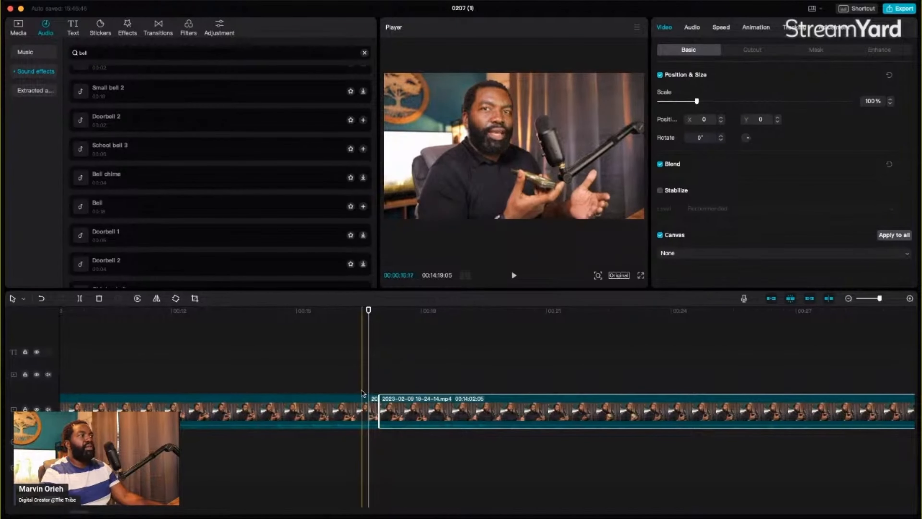
Step: Remove the short piece between the two cuts and shorten the following clip to 00:14:01:27, leaving no gap
click(362, 391)
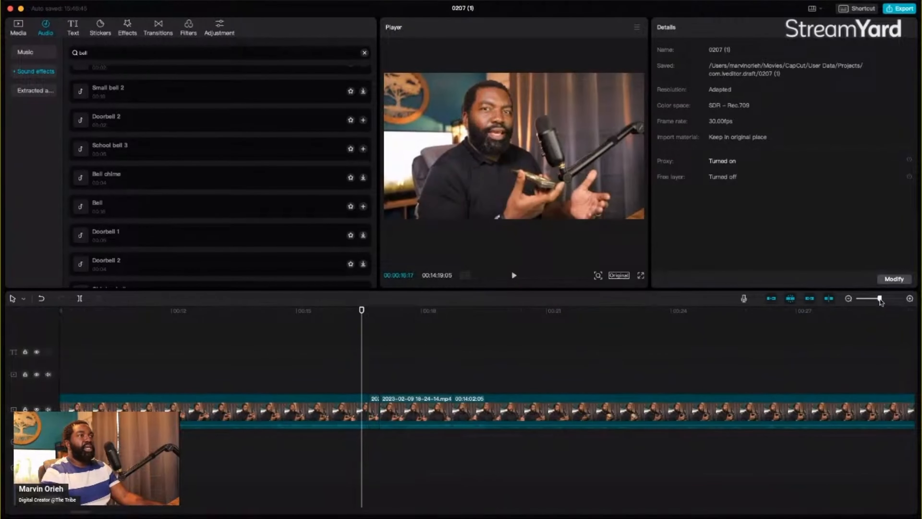
drag(880, 299, 883, 299)
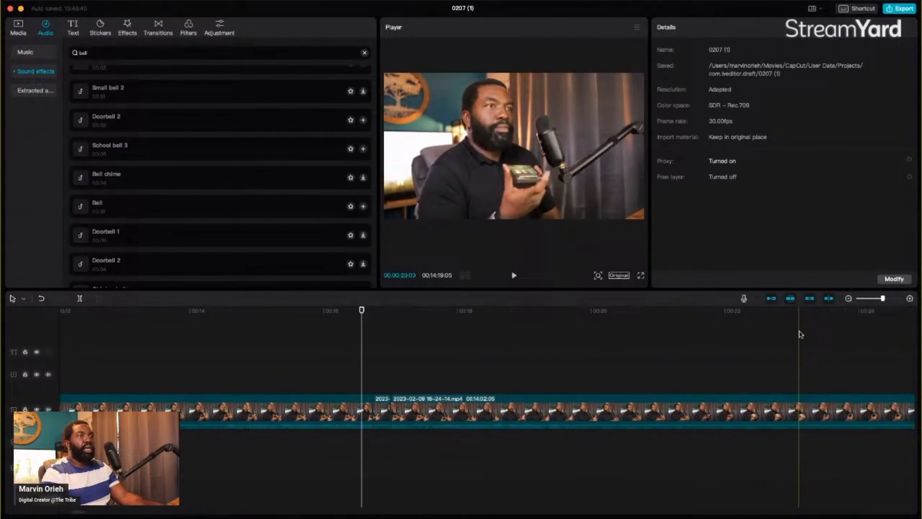
click(346, 377)
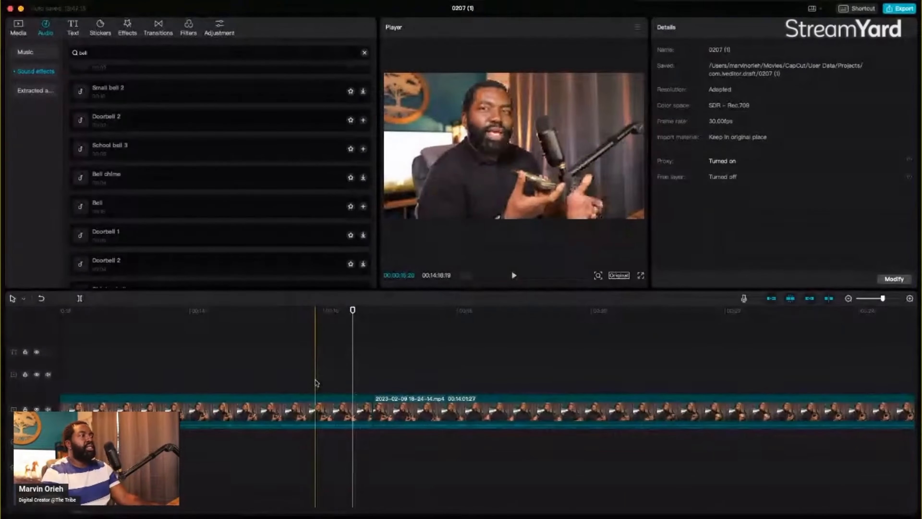
Step: Play the joined passage several times from about 15 seconds to check the cut, and park the playhead at 00:00:16:22
click(316, 385)
key(space)
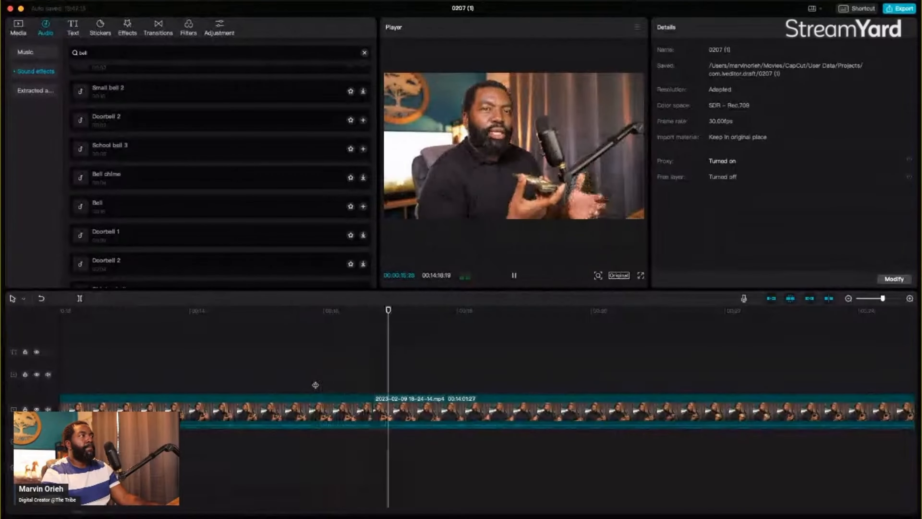
key(space)
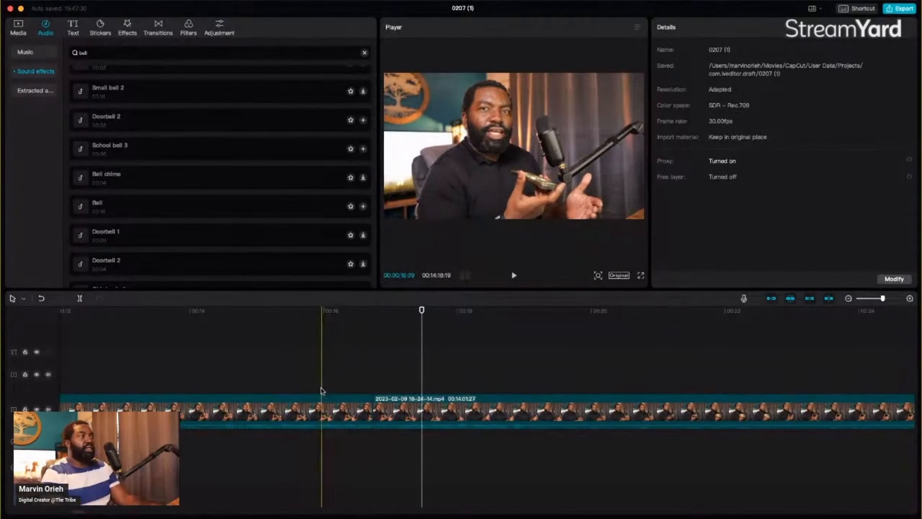
click(293, 392)
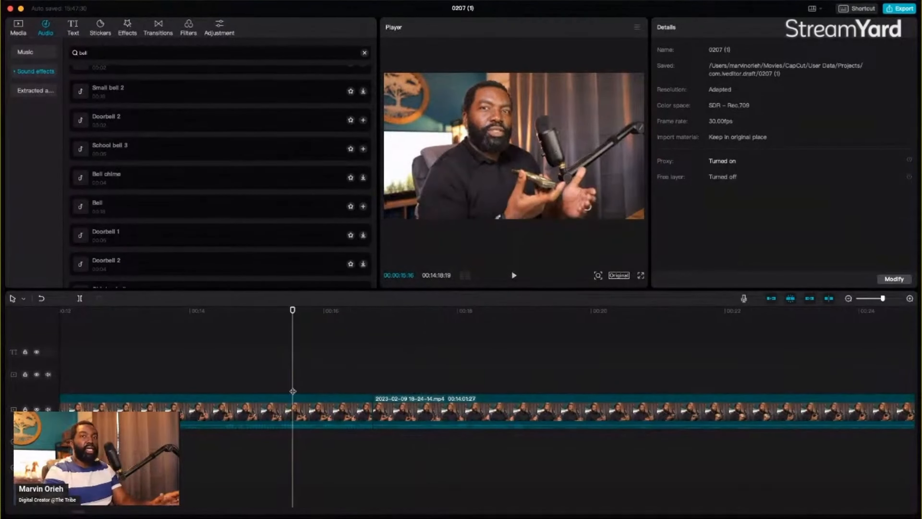
key(space)
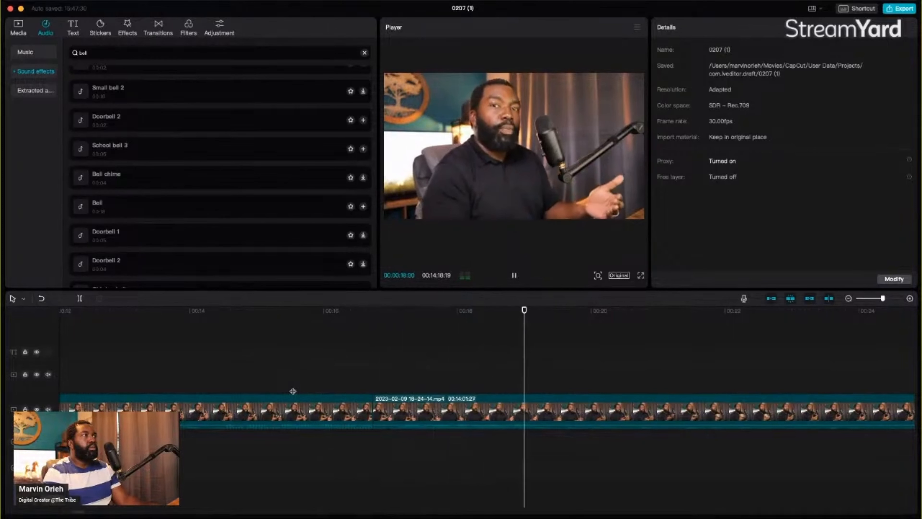
key(space)
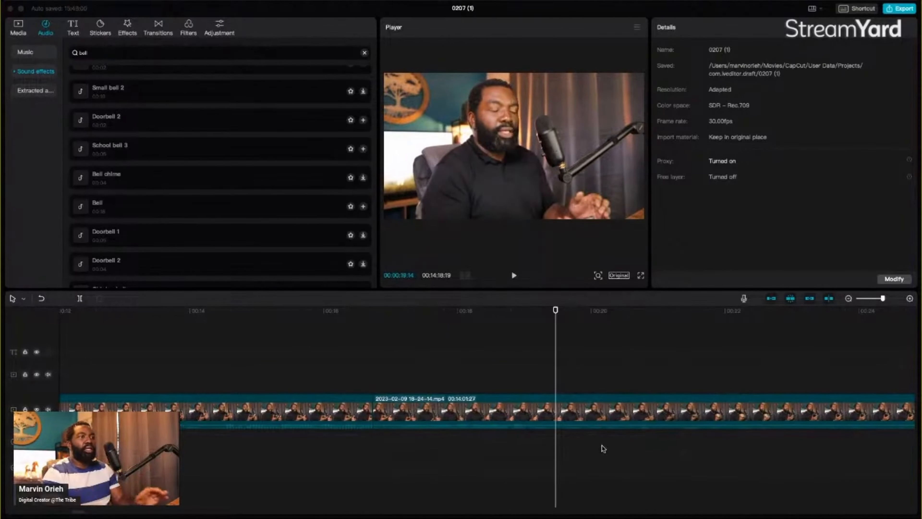
click(259, 380)
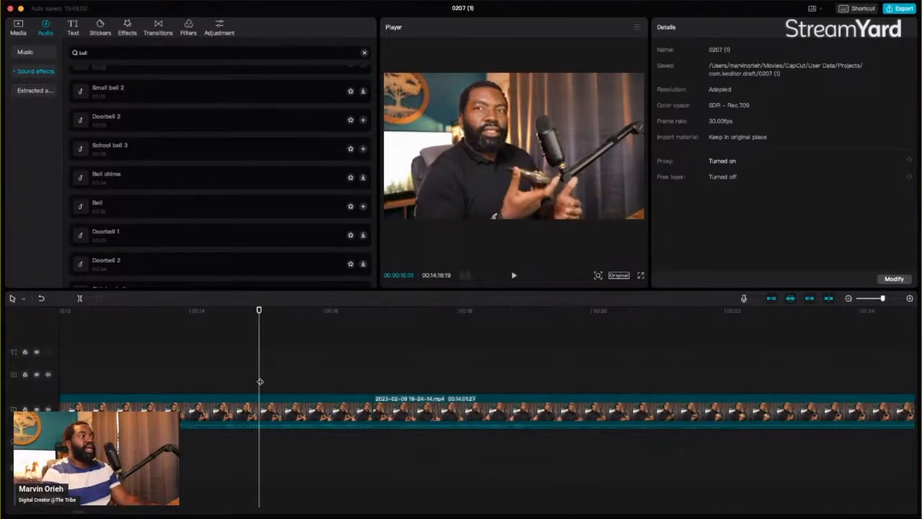
key(space)
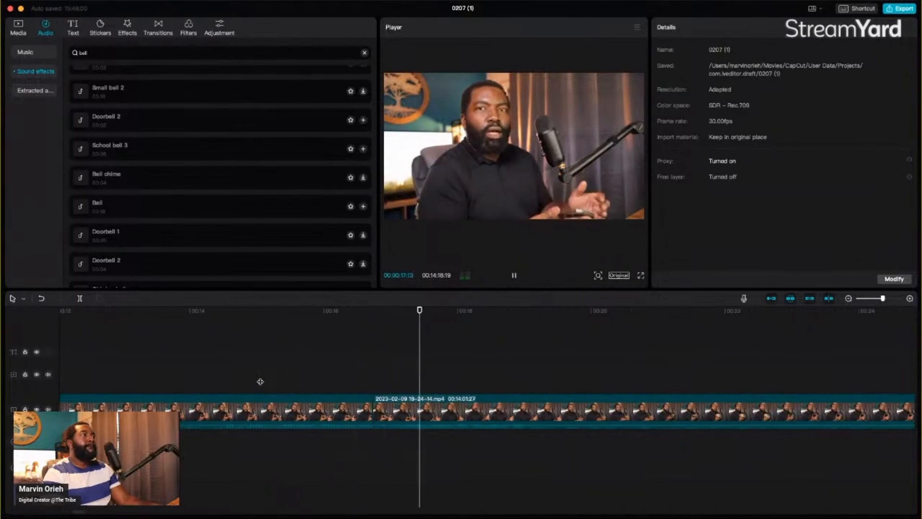
key(space)
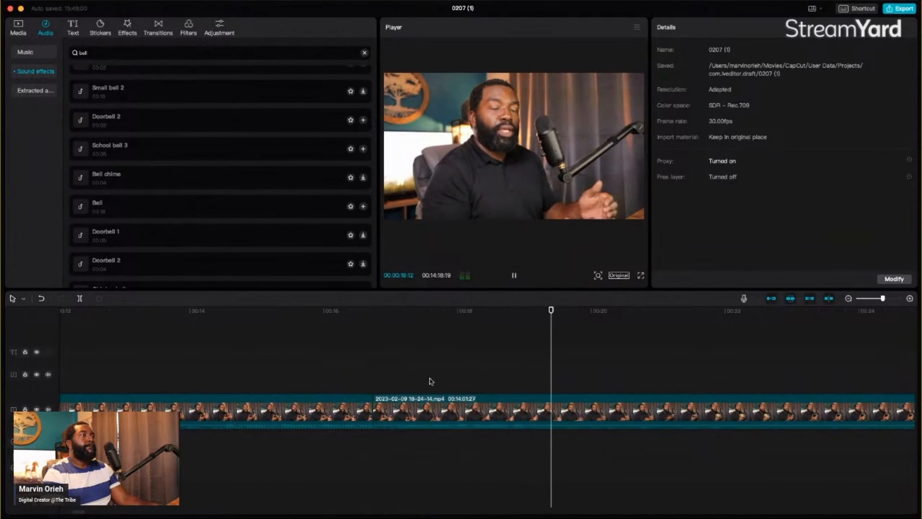
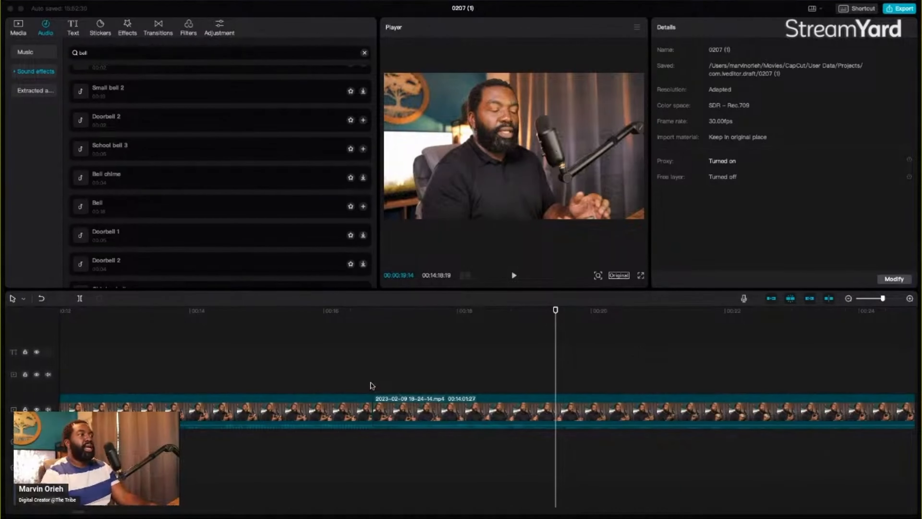
click(371, 388)
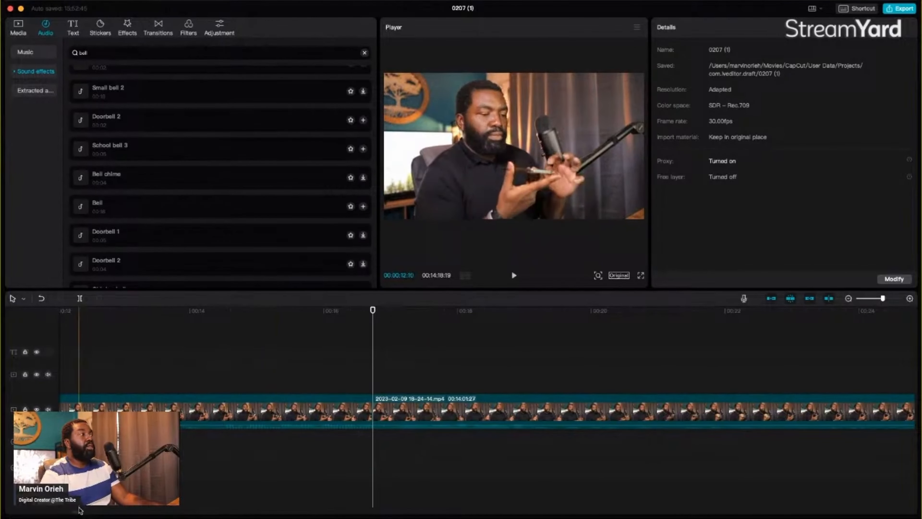
Step: Go back to the start of the timeline and browse the text templates, text effects and trending stickers
scroll(78, 510, left, 10)
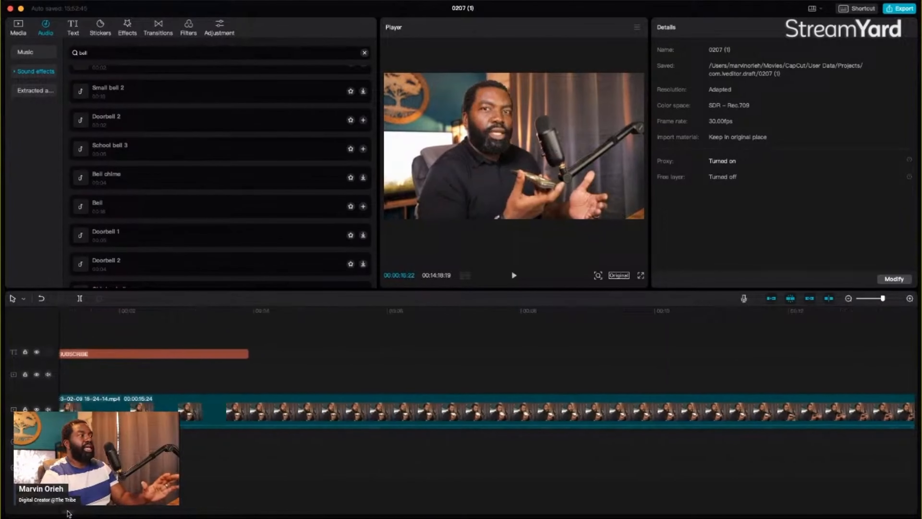
scroll(67, 513, left, 3)
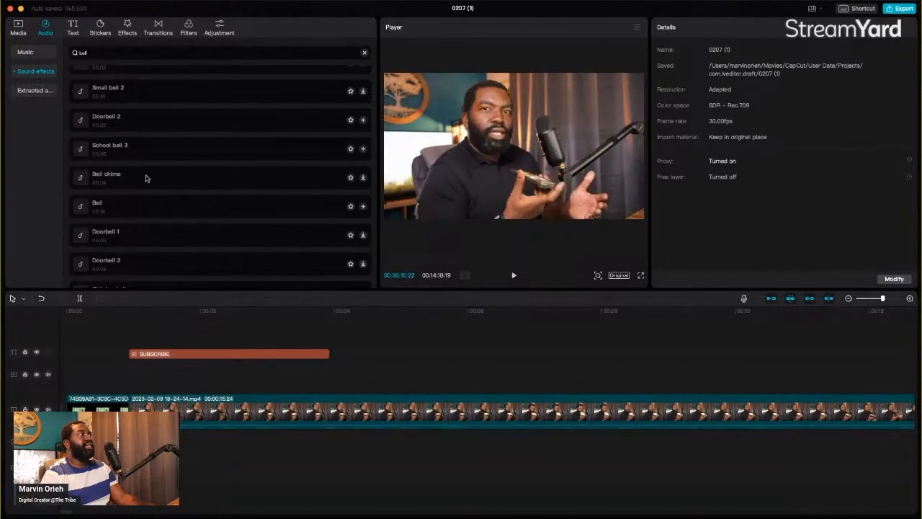
click(75, 34)
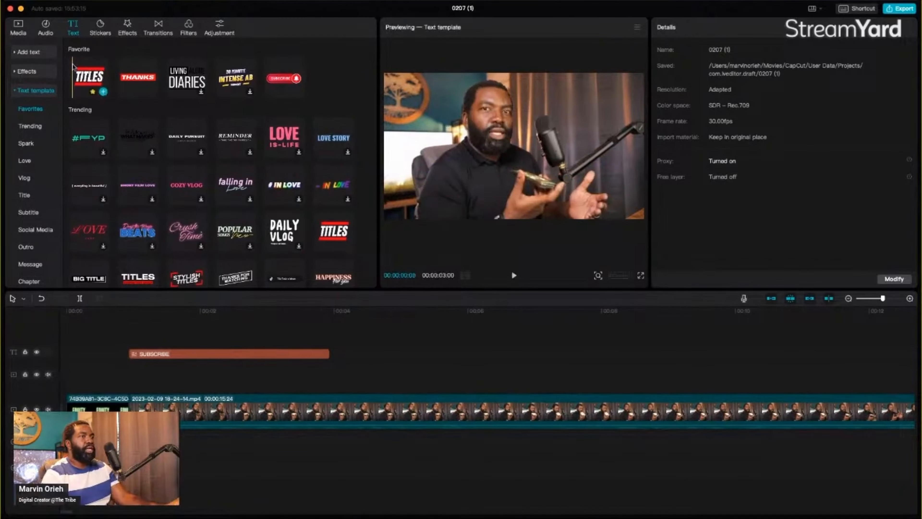
click(39, 73)
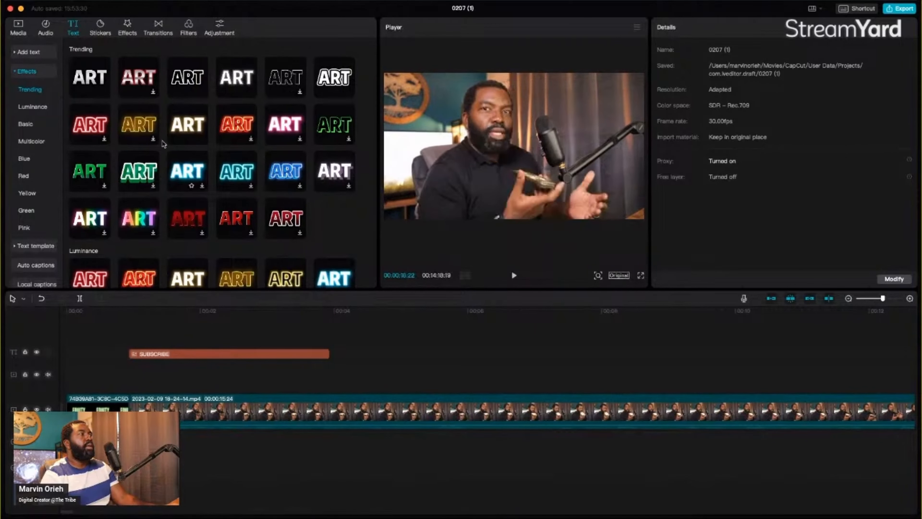
scroll(178, 153, down, 10)
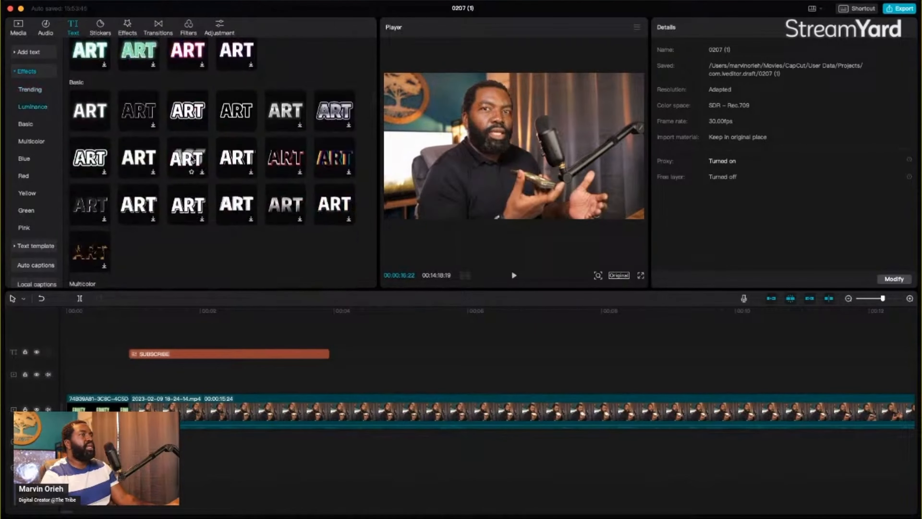
scroll(193, 160, down, 2)
scroll(130, 165, up, 12)
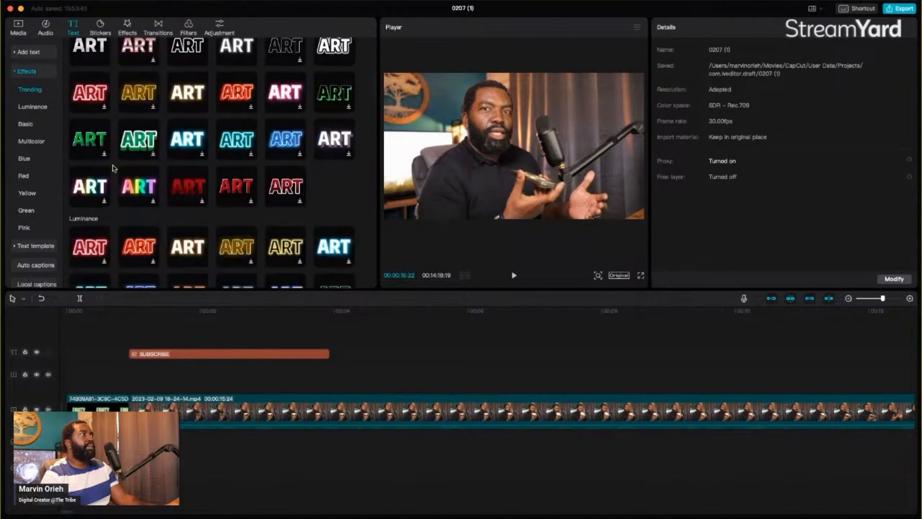
click(103, 28)
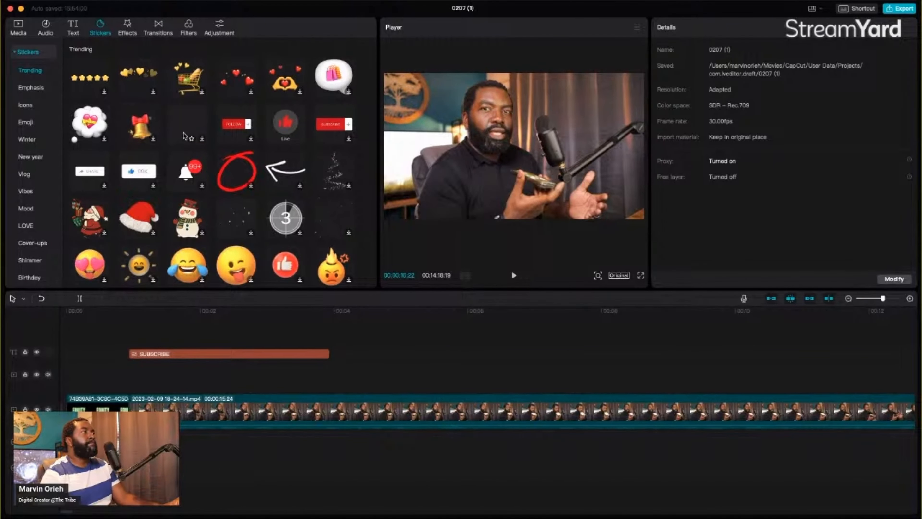
Step: Try the heart thought-bubble sticker at the playhead, scaled to 64% at X 1047, Y 604, and delete it
click(88, 119)
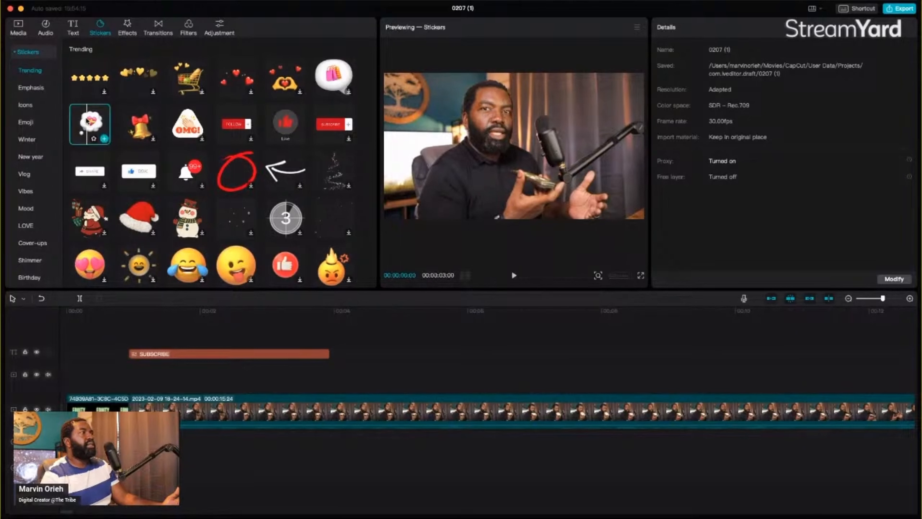
click(104, 138)
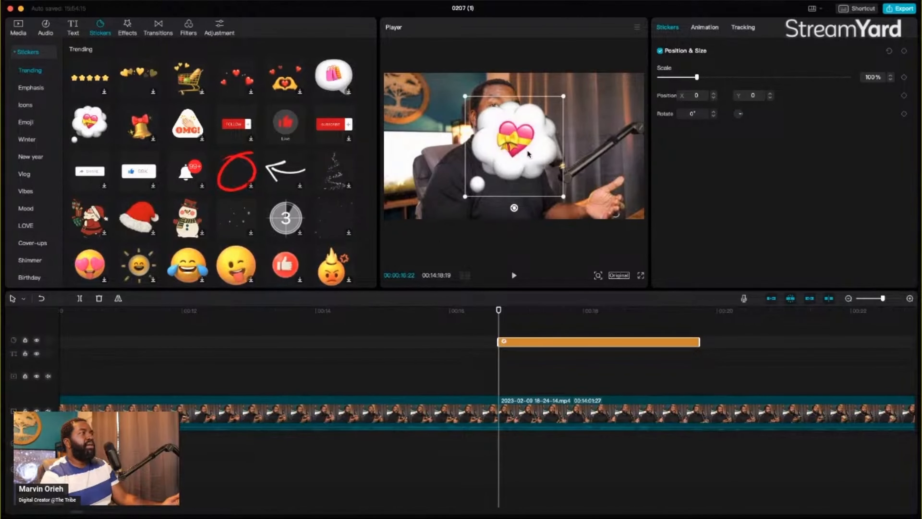
drag(468, 200, 564, 110)
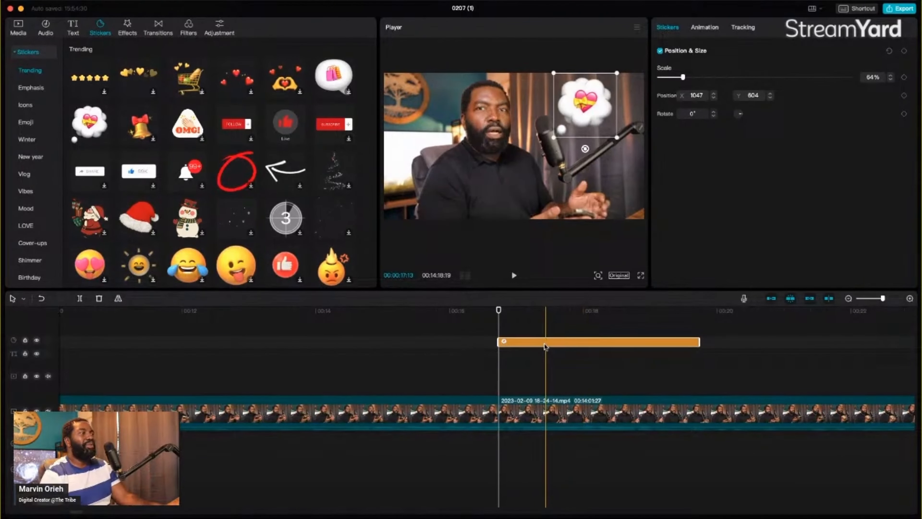
key(Delete)
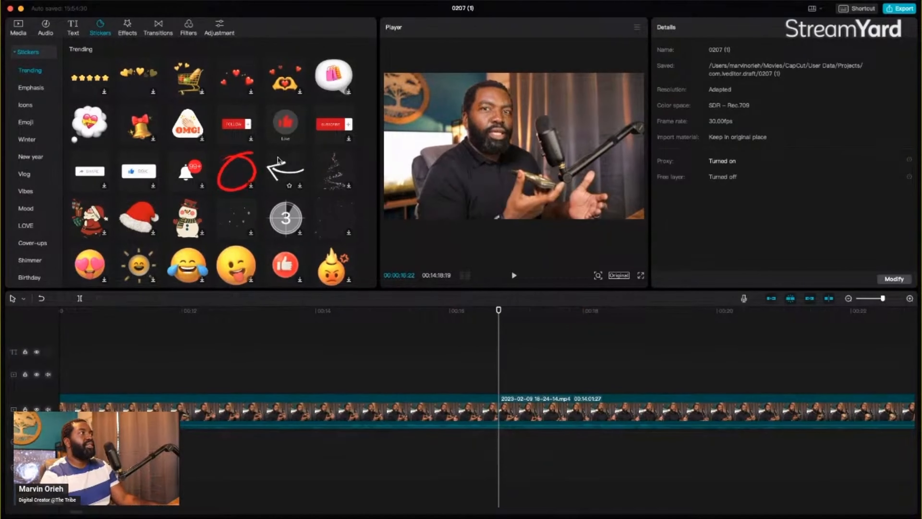
Step: Add the thumbs-up Like sticker at the playhead, scale it to 60% and place it at X -1431, Y -663
click(283, 129)
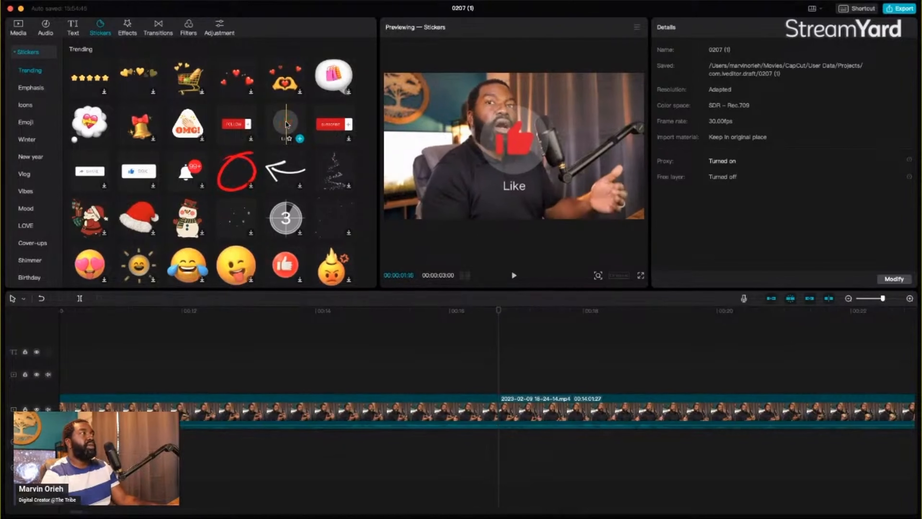
click(300, 139)
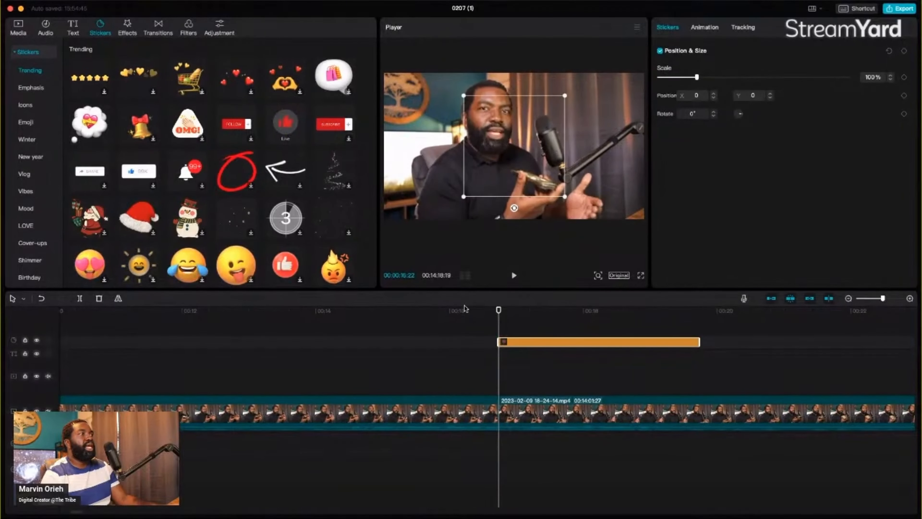
drag(531, 169, 437, 192)
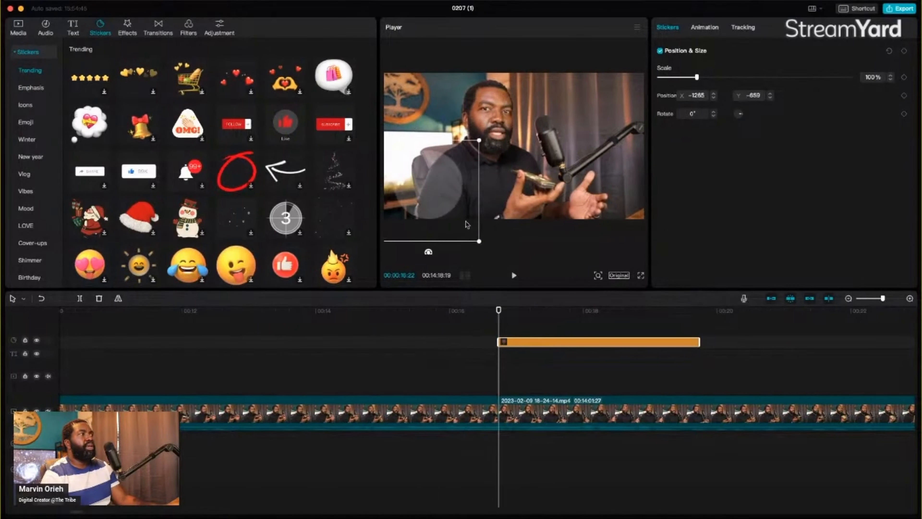
drag(479, 242, 436, 197)
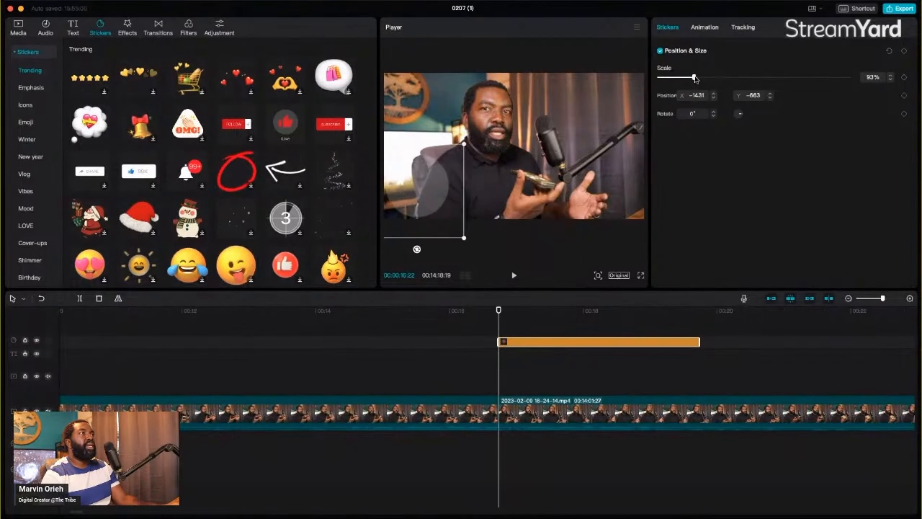
mouse_move(684, 79)
mouse_down()
mouse_move(693, 79)
mouse_move(682, 77)
mouse_up()
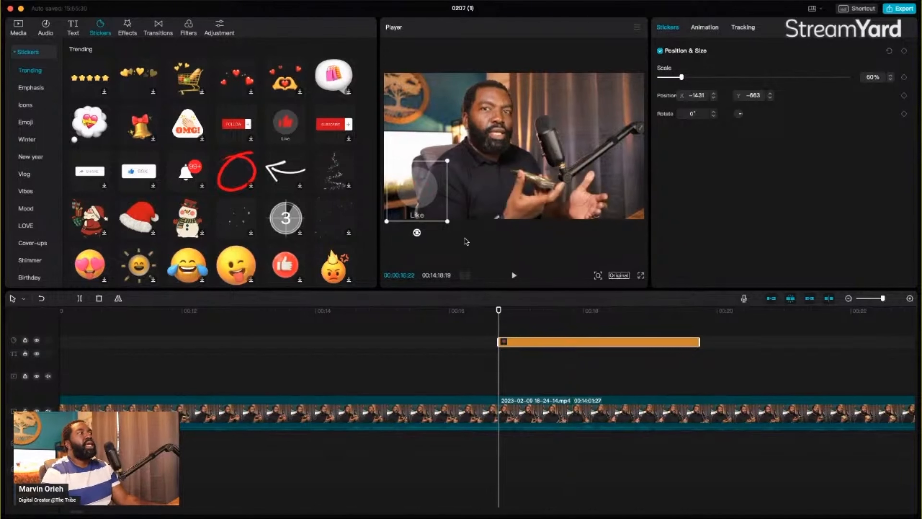
Step: Browse the transitions and split the talking-head clip after the intro at 00:00:06:22
click(159, 29)
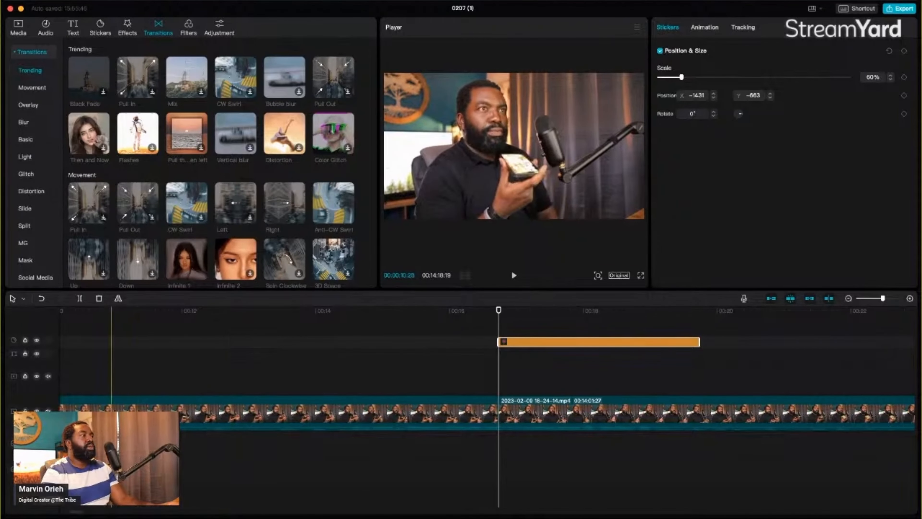
drag(82, 512, 71, 512)
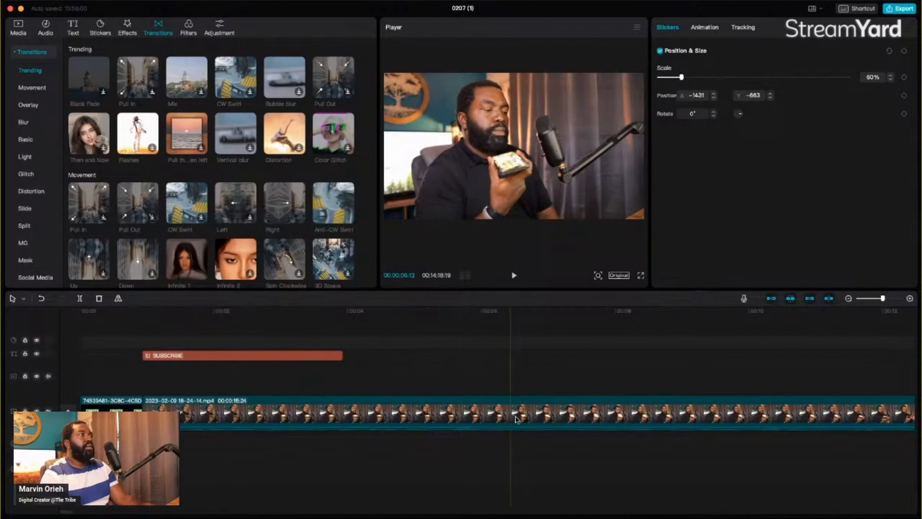
click(529, 404)
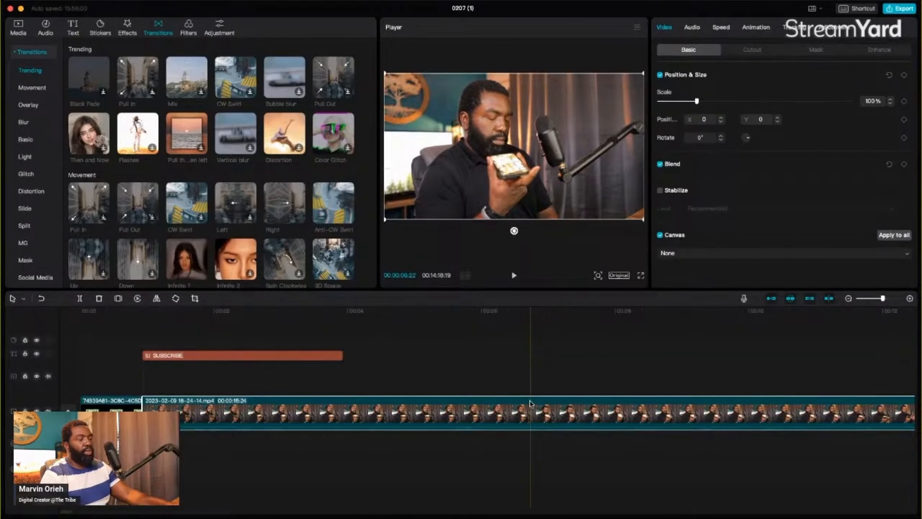
key(super+b)
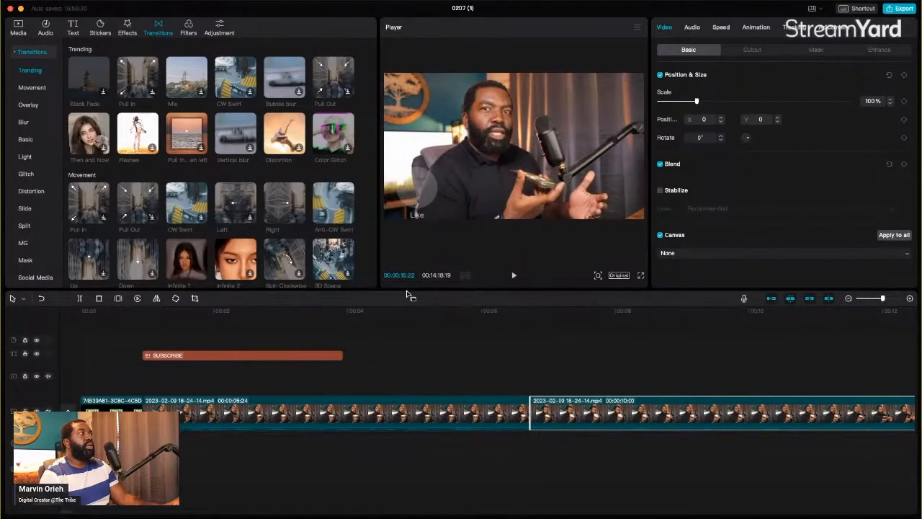
Step: Try the Right transition at the 00:00:16:22 cut and delete it from the timeline
click(287, 214)
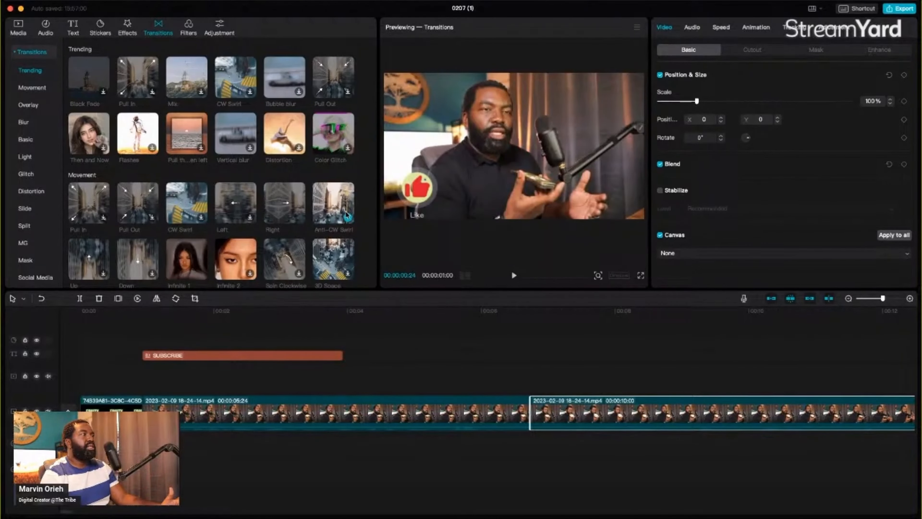
click(298, 218)
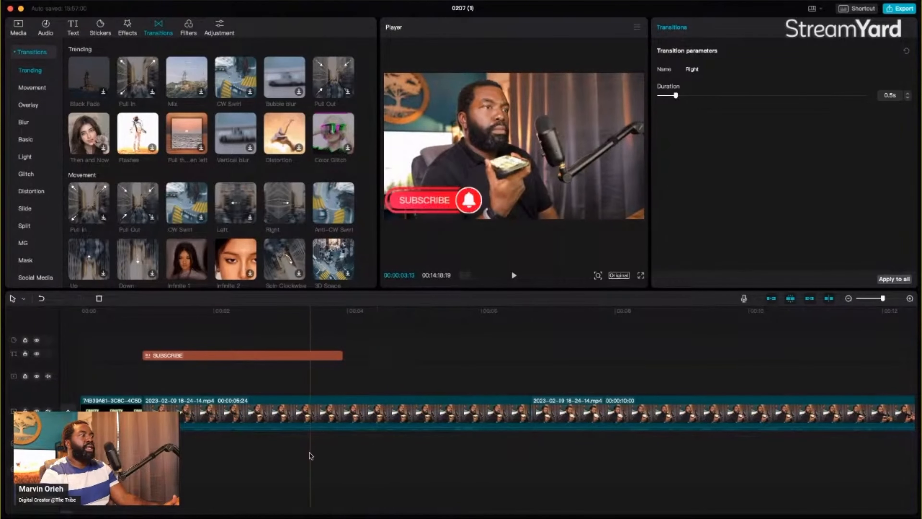
click(299, 220)
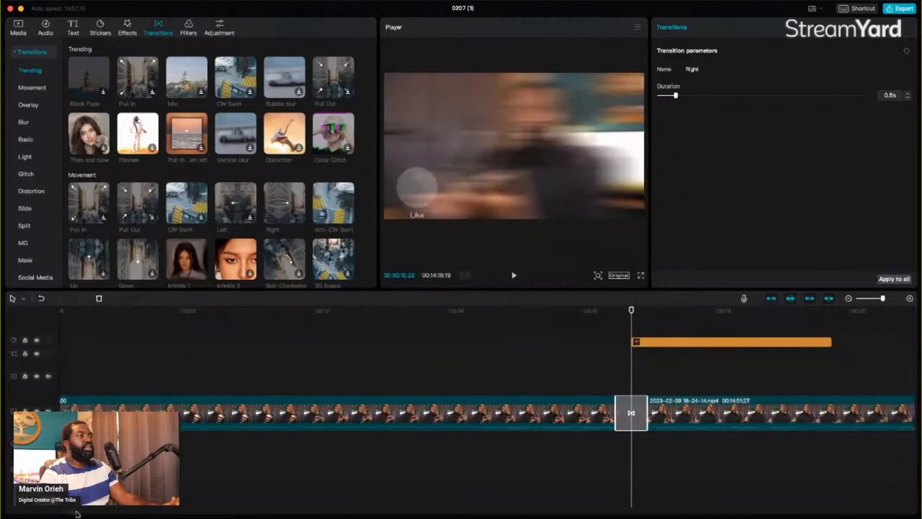
scroll(487, 400, right, 2)
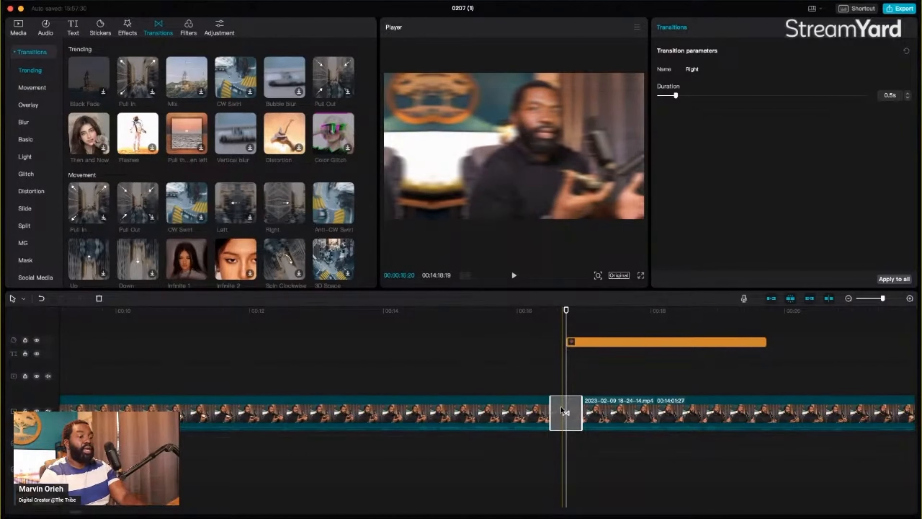
key(Delete)
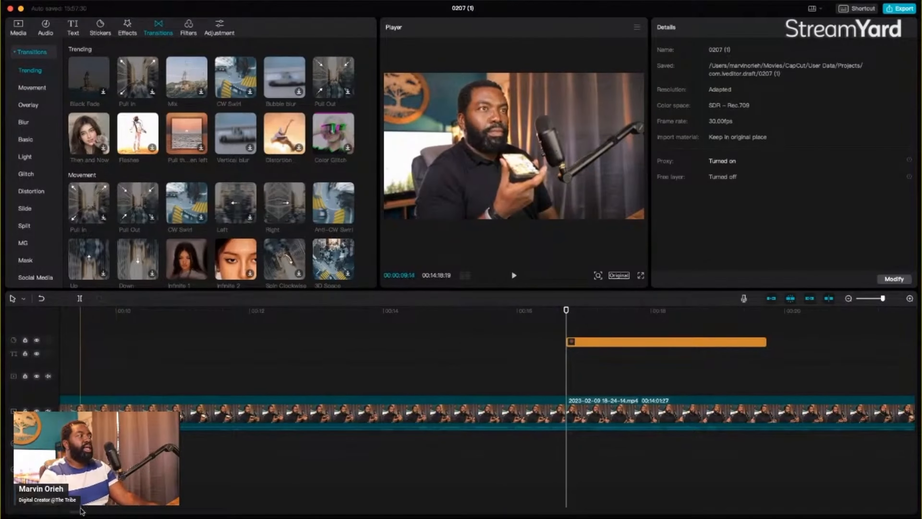
Step: Add the Right transition with a 0.5 s duration at the 00:00:06:22 split between the talking-head clips
drag(75, 512, 60, 512)
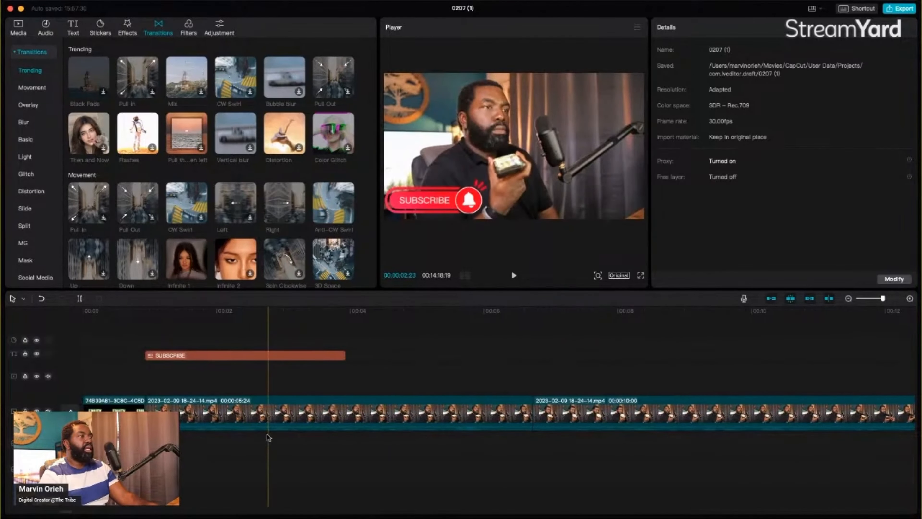
click(537, 414)
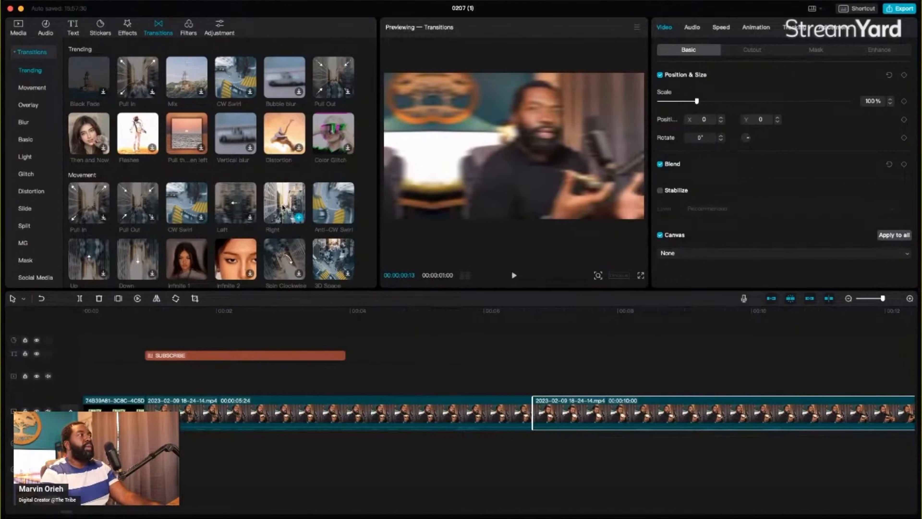
click(299, 217)
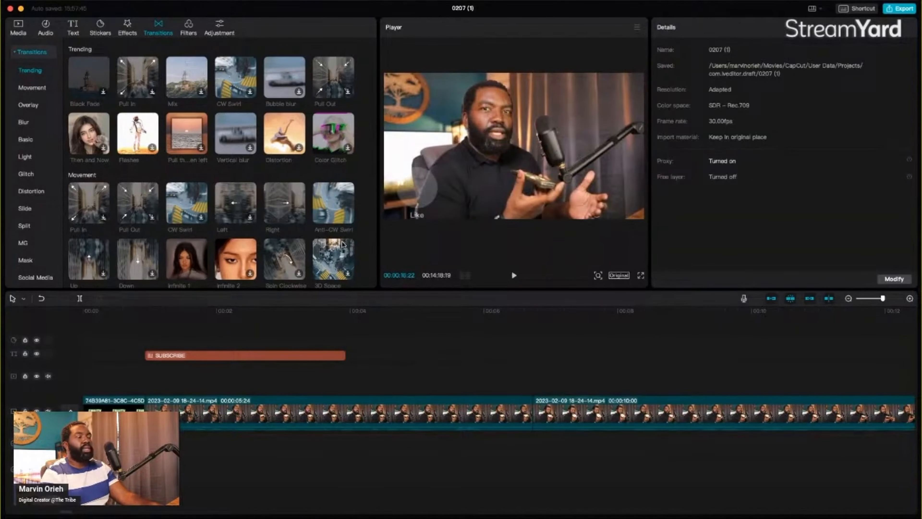
drag(402, 298, 518, 406)
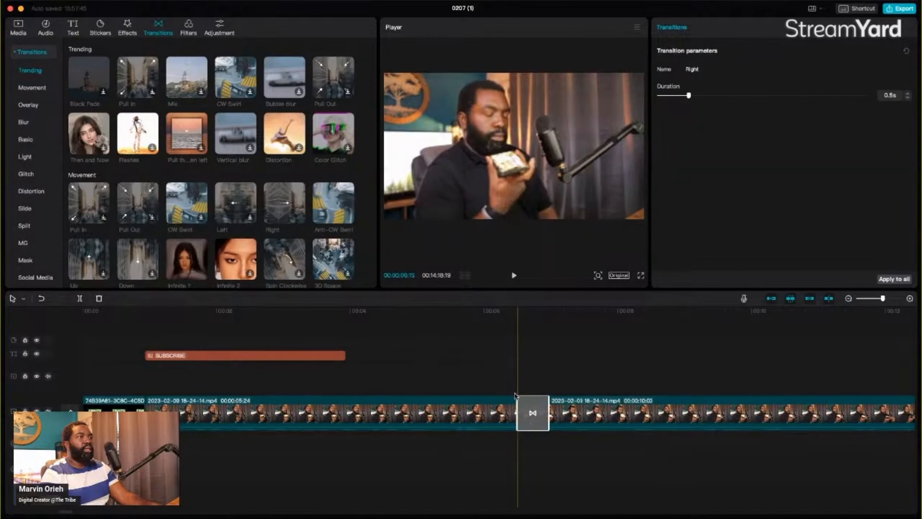
Step: Play the footage around the 00:00:06:22 split twice to check the Right transition
click(508, 385)
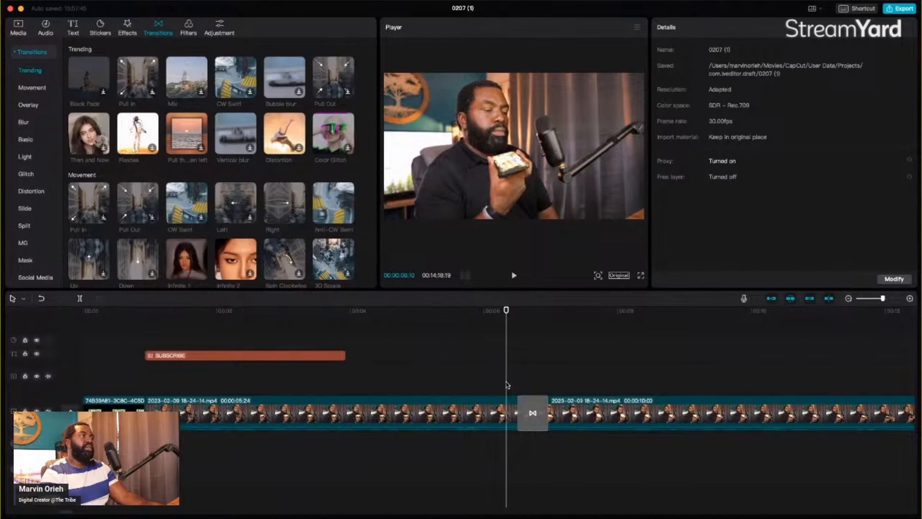
click(492, 387)
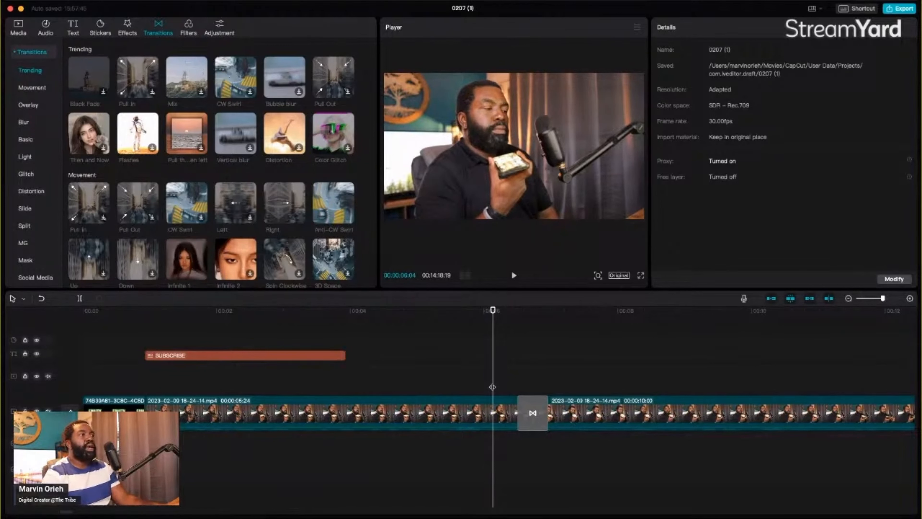
key(space)
key(space)
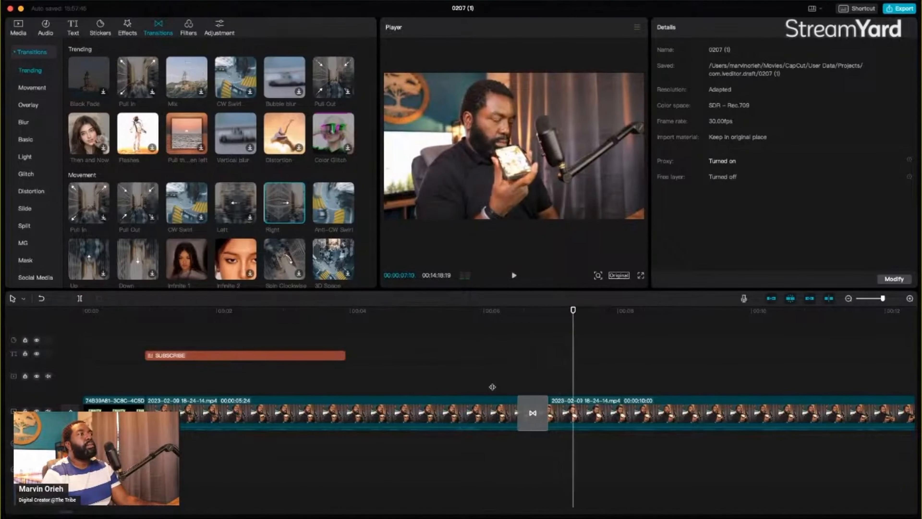
click(455, 378)
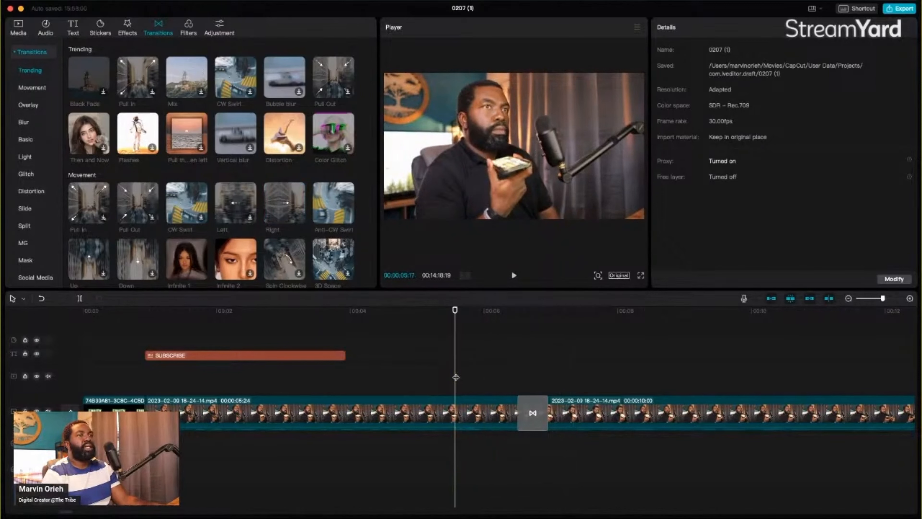
key(space)
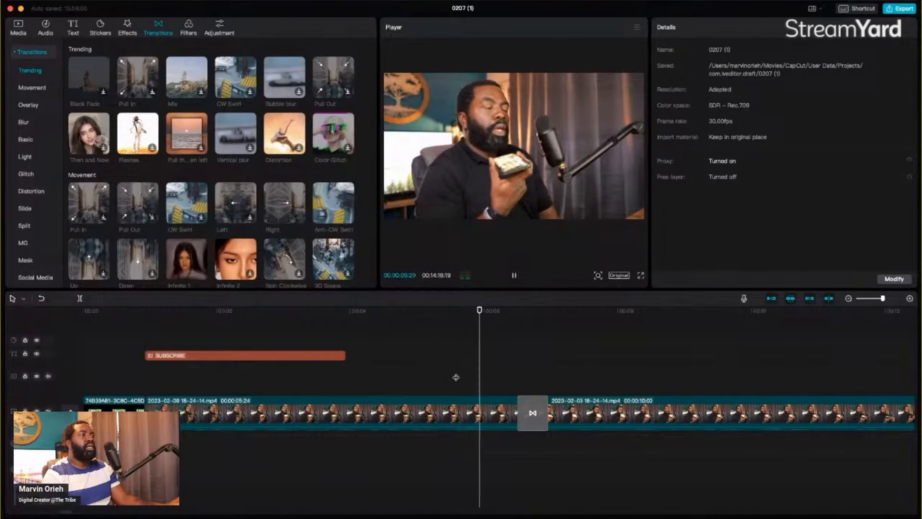
key(space)
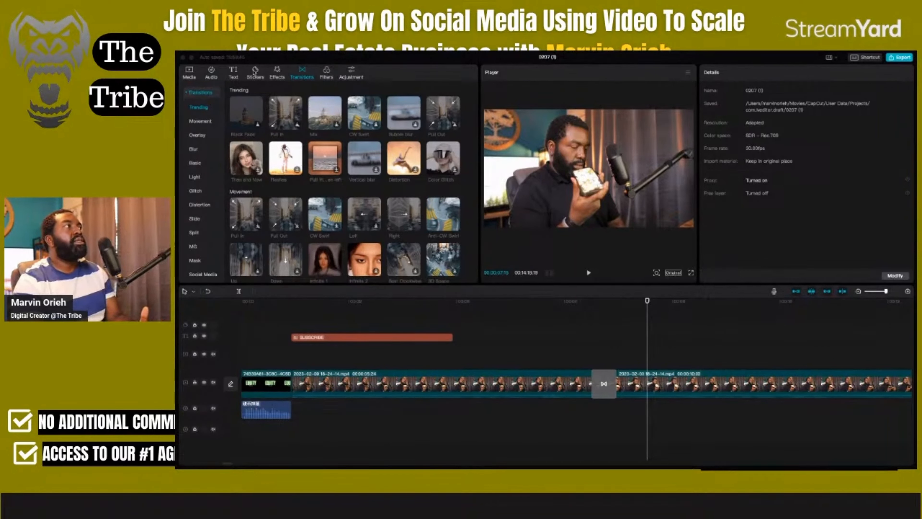
Step: Look through the trending effects, transitions, text effects and stickers, as well as the sound effects and music libraries
click(277, 74)
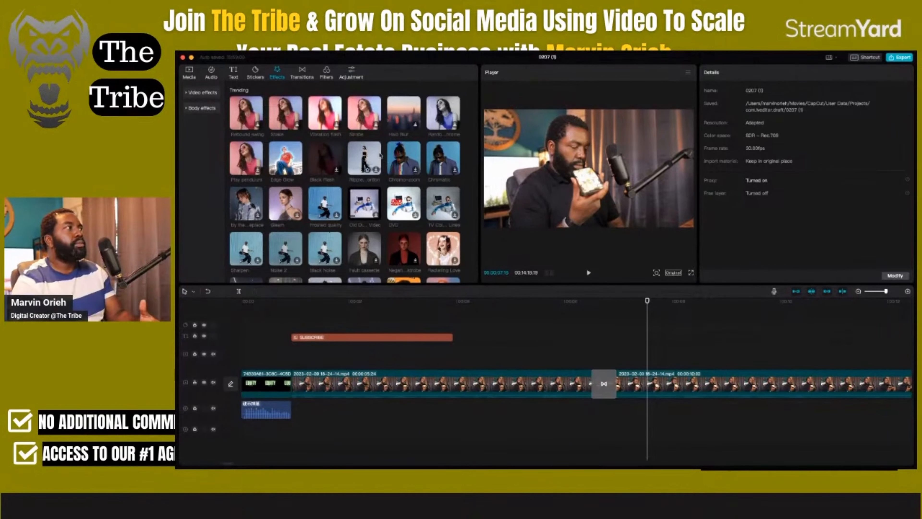
mouse_move(288, 160)
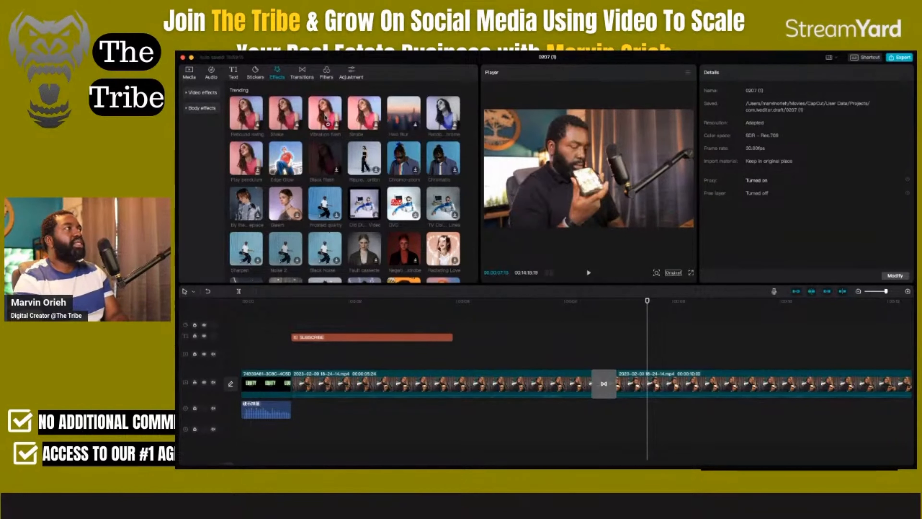
click(368, 251)
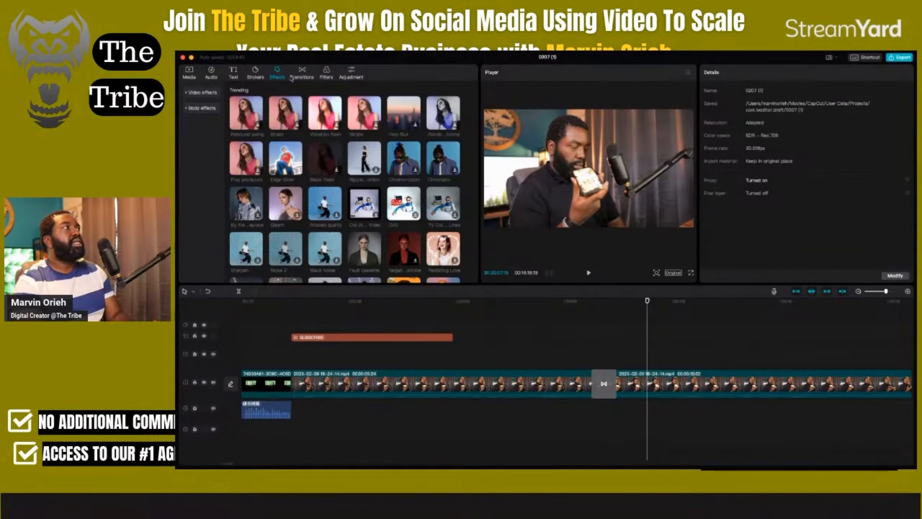
click(301, 78)
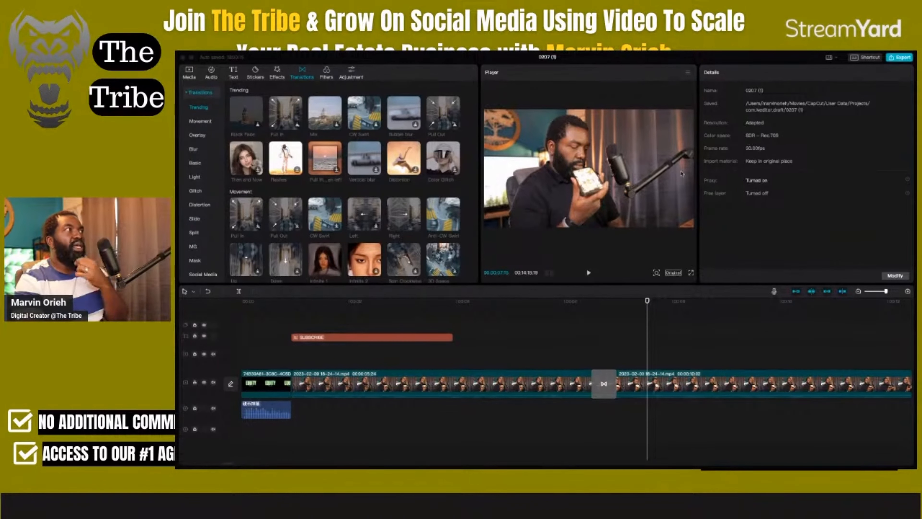
click(281, 74)
click(280, 74)
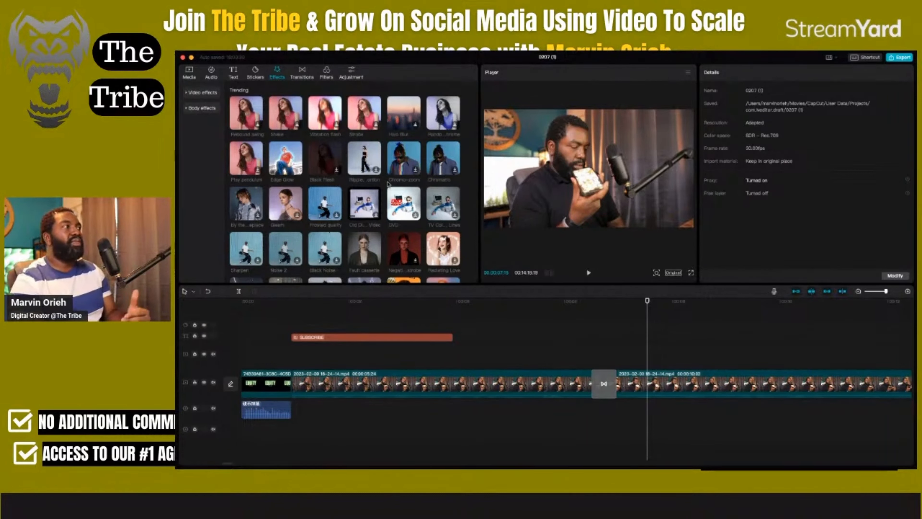
click(235, 77)
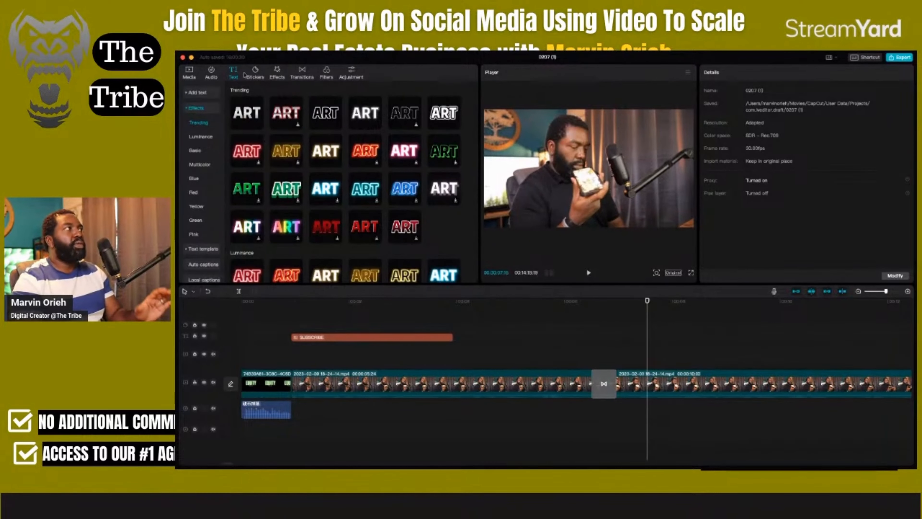
click(256, 75)
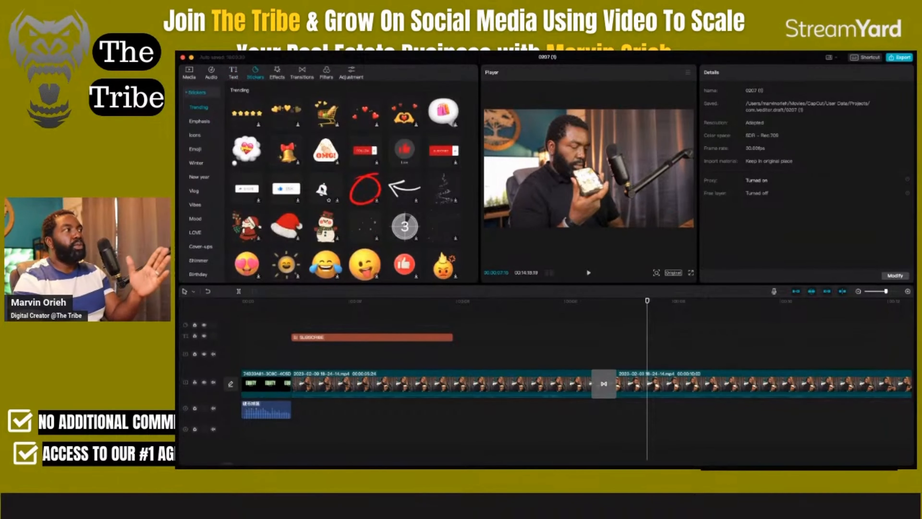
scroll(321, 188, down, 4)
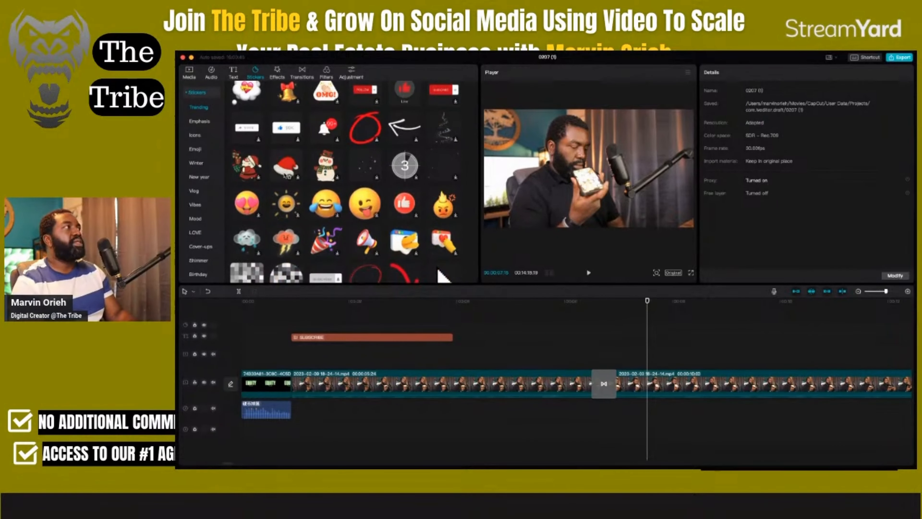
click(249, 87)
click(278, 75)
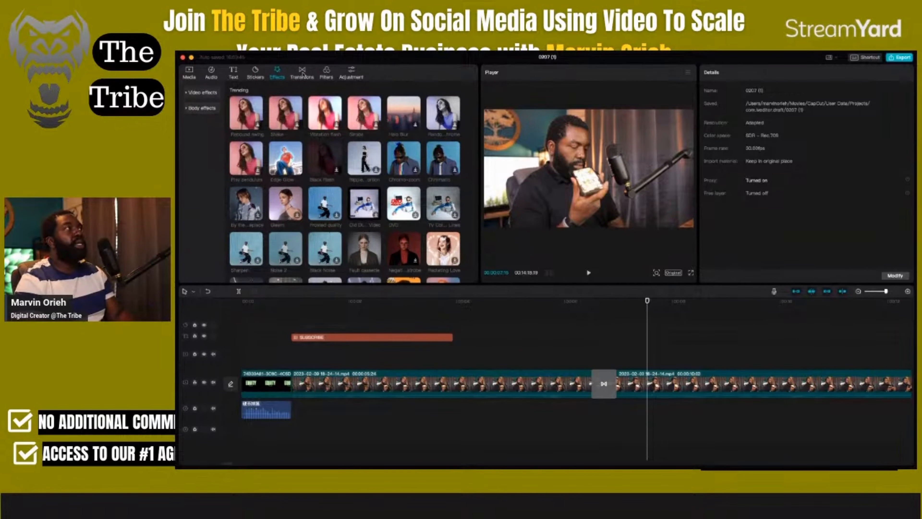
click(302, 74)
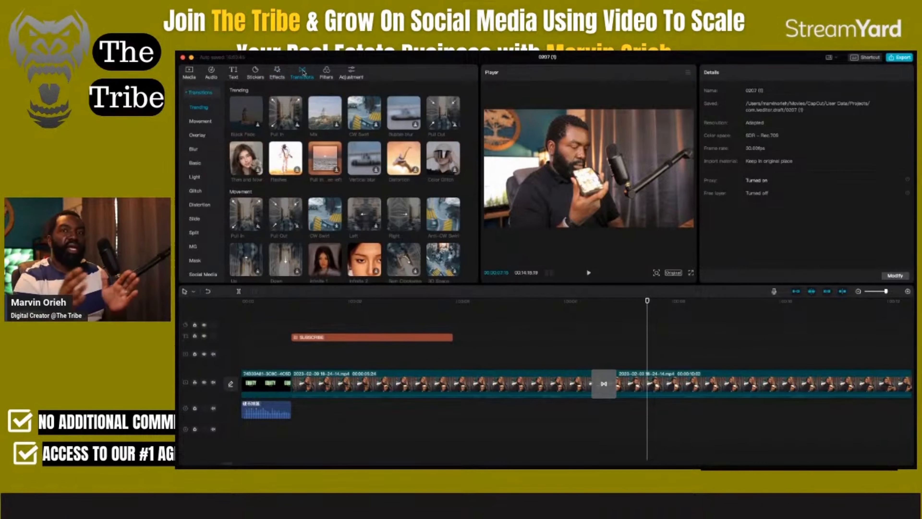
click(211, 70)
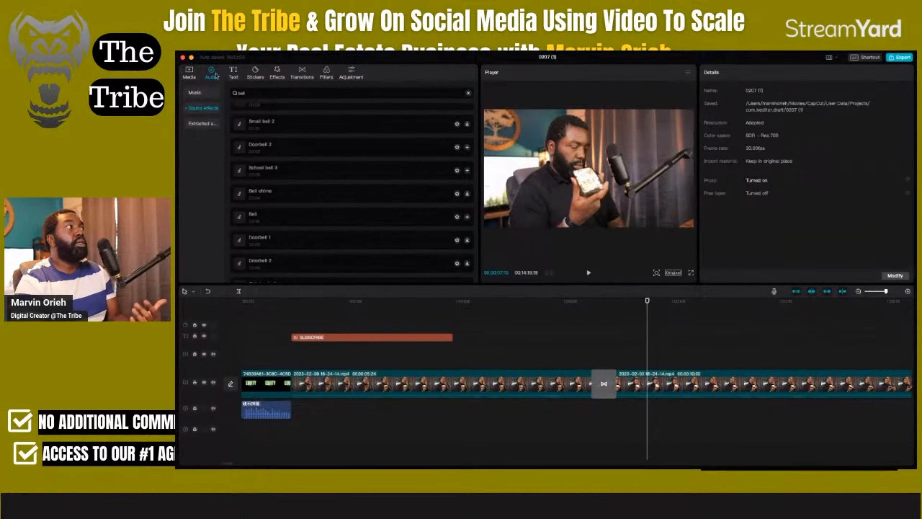
click(204, 94)
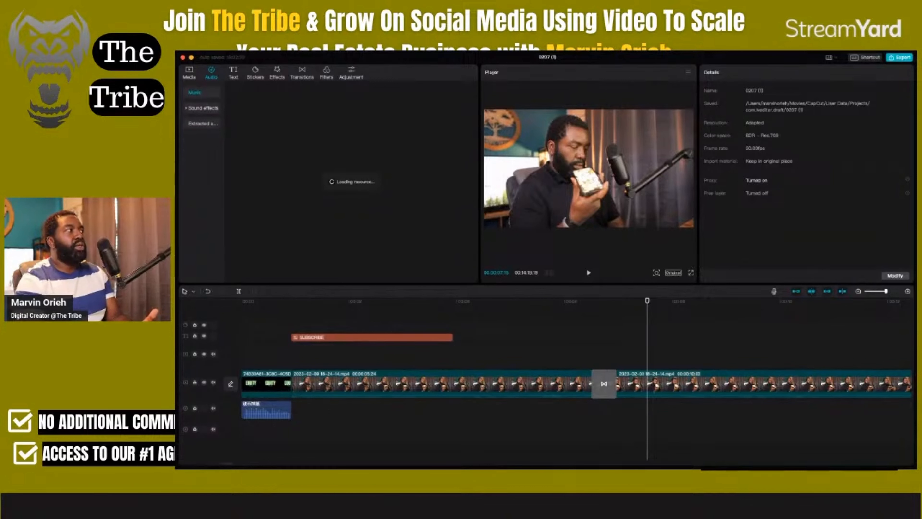
Step: Import the MP3 music track into the project media and play it as a preview
click(189, 75)
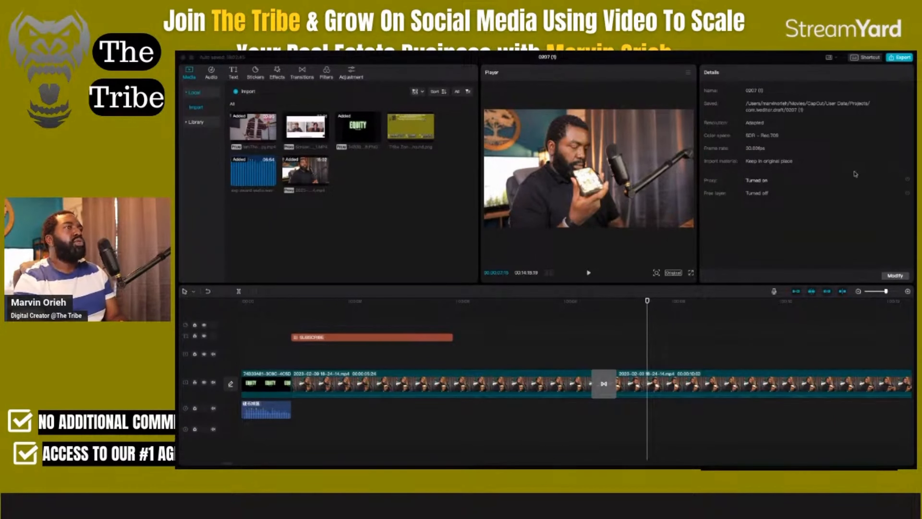
drag(855, 172, 393, 181)
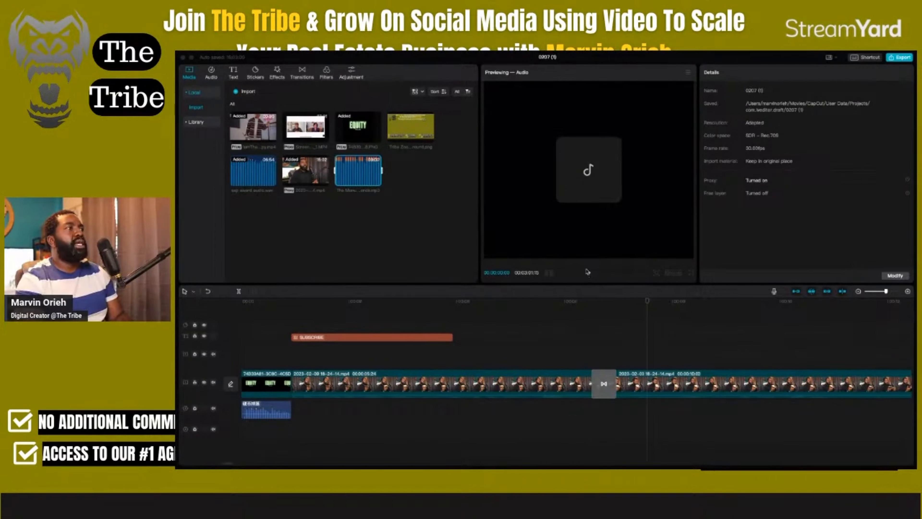
click(588, 272)
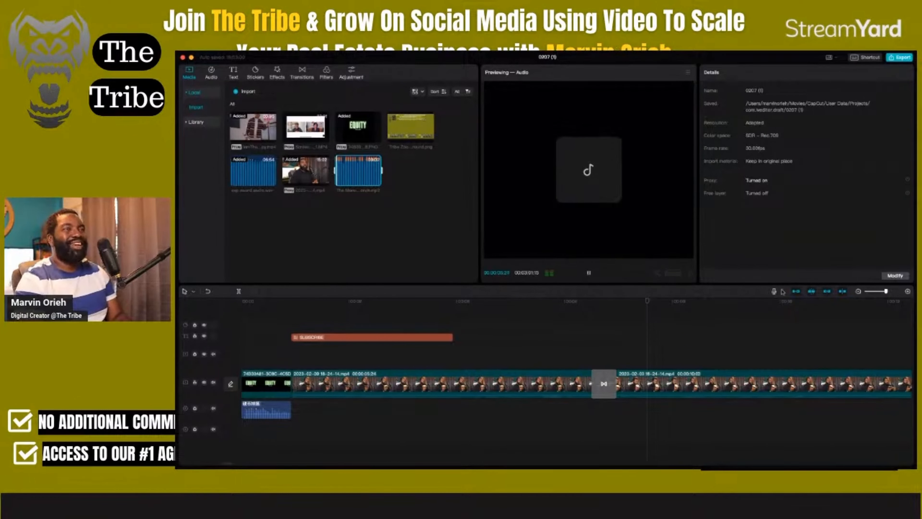
click(587, 274)
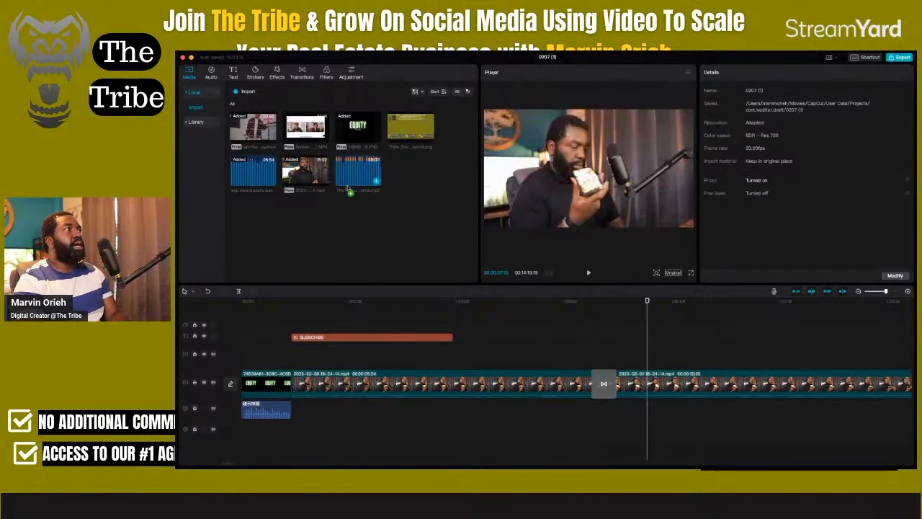
Step: Place the imported MP3 music on a new audio track at the start of the timeline and play the opening to check it
drag(348, 188, 243, 432)
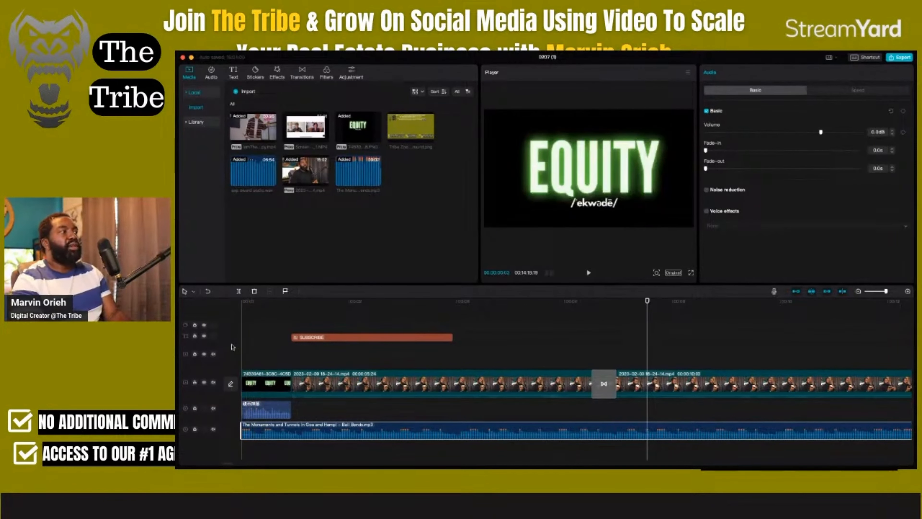
click(233, 347)
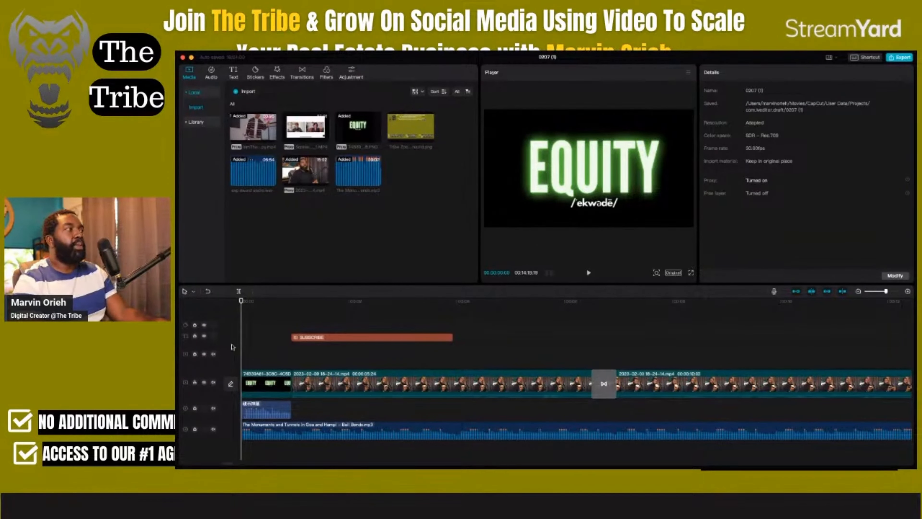
key(space)
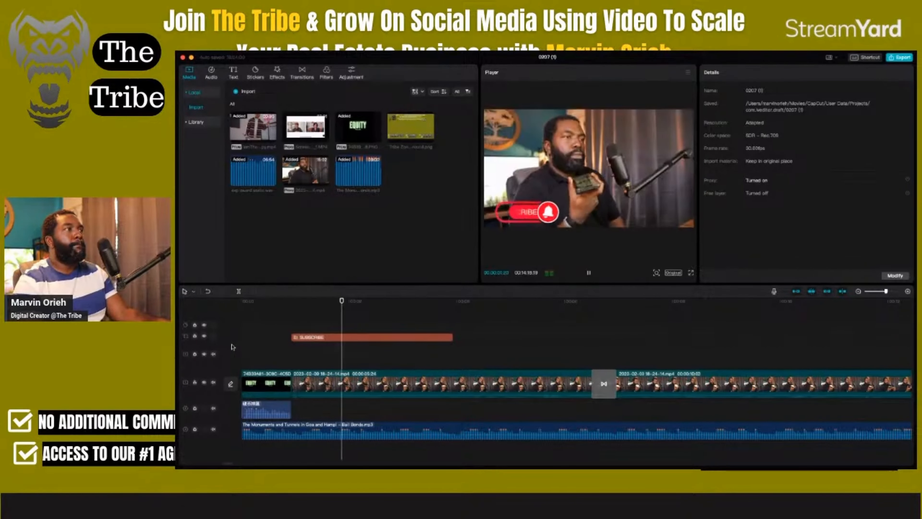
key(space)
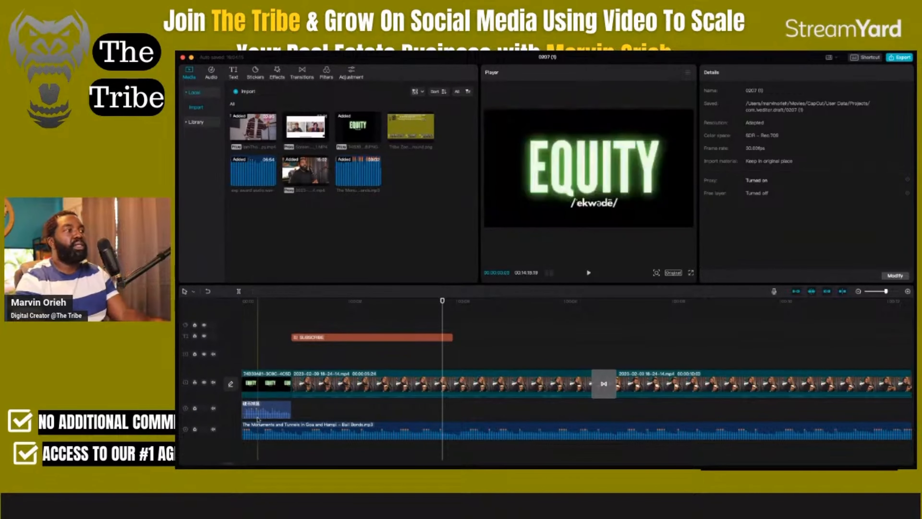
Step: Lower the background music clip's volume to about -5.3 dB, and reduce it slightly further
click(303, 434)
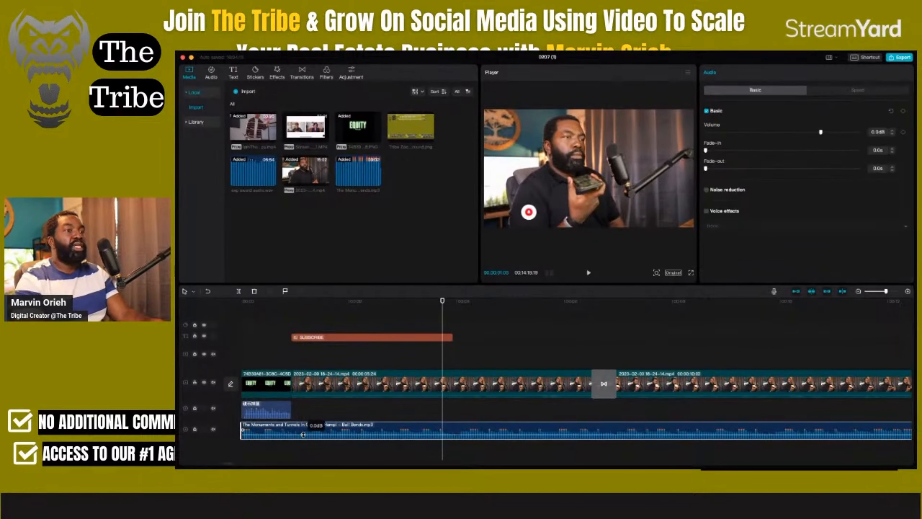
drag(303, 435, 303, 436)
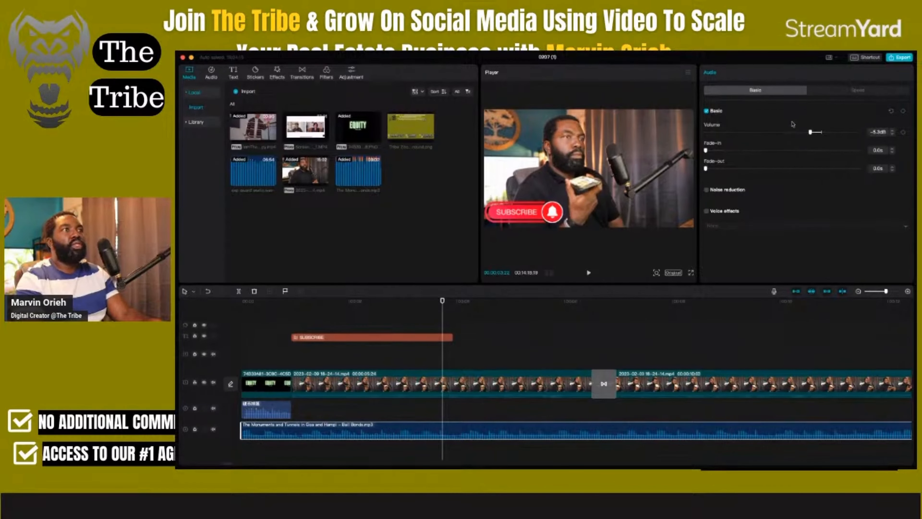
drag(810, 132, 807, 133)
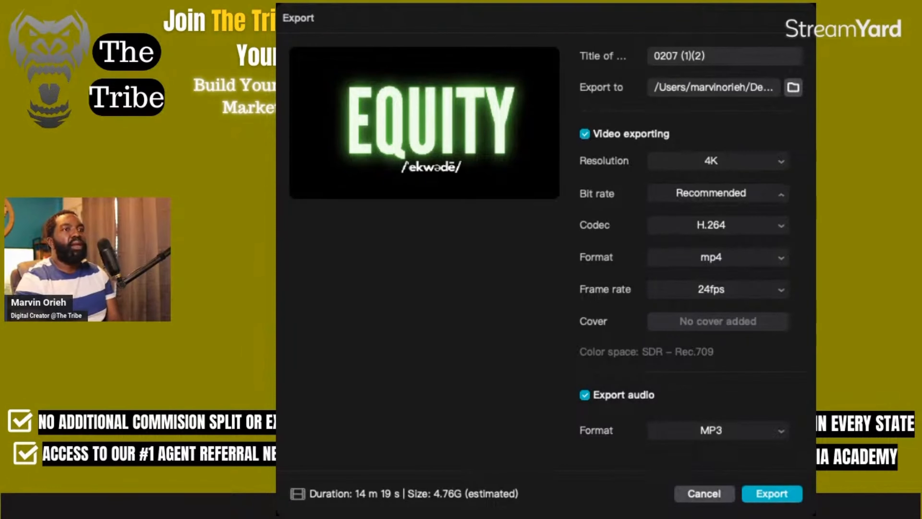
Step: Keep the bit rate at Recommended in the video export settings
click(718, 193)
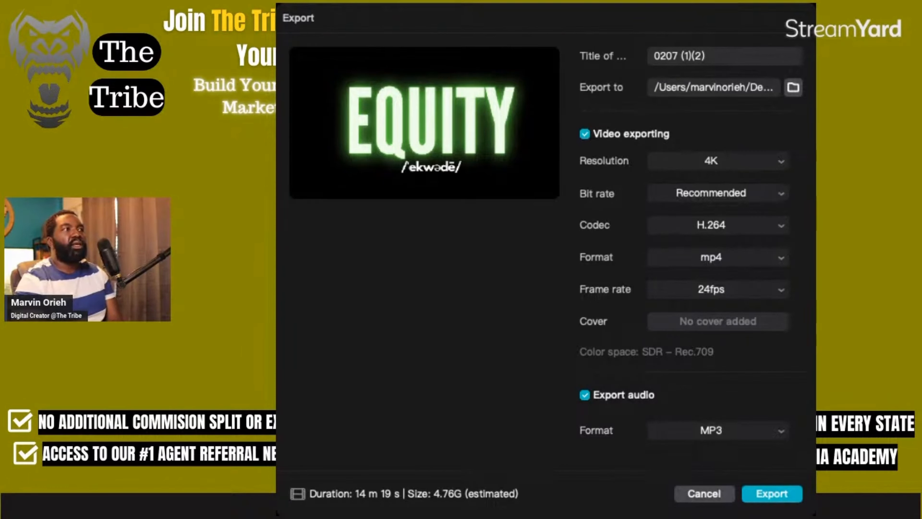